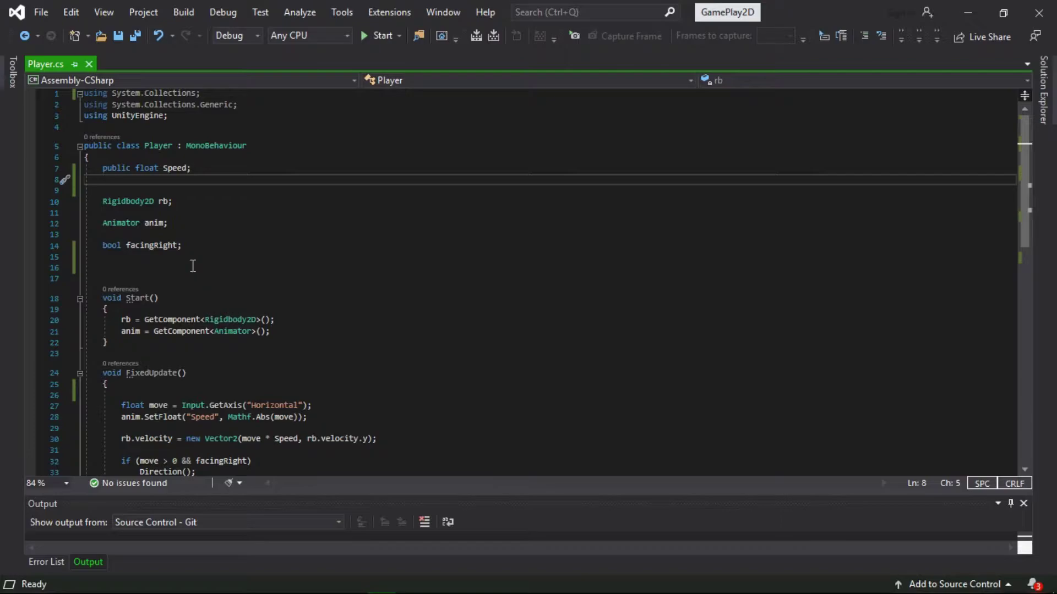
Declare 'public float JumpSpeed;' on the line below the Speed field in Player.cs.
type("ublic float ")
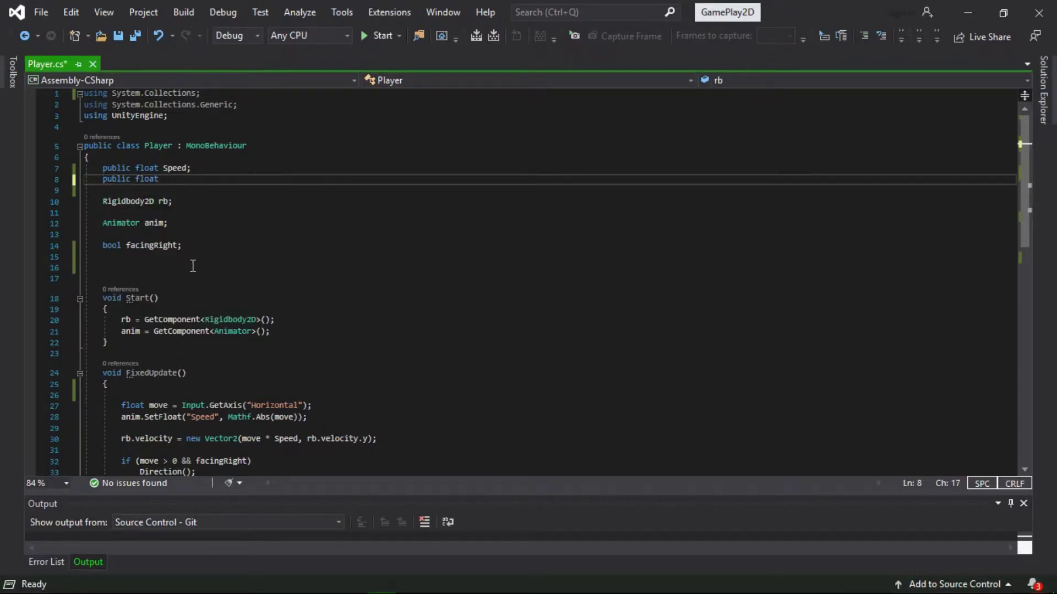
type("JumpSpeed;")
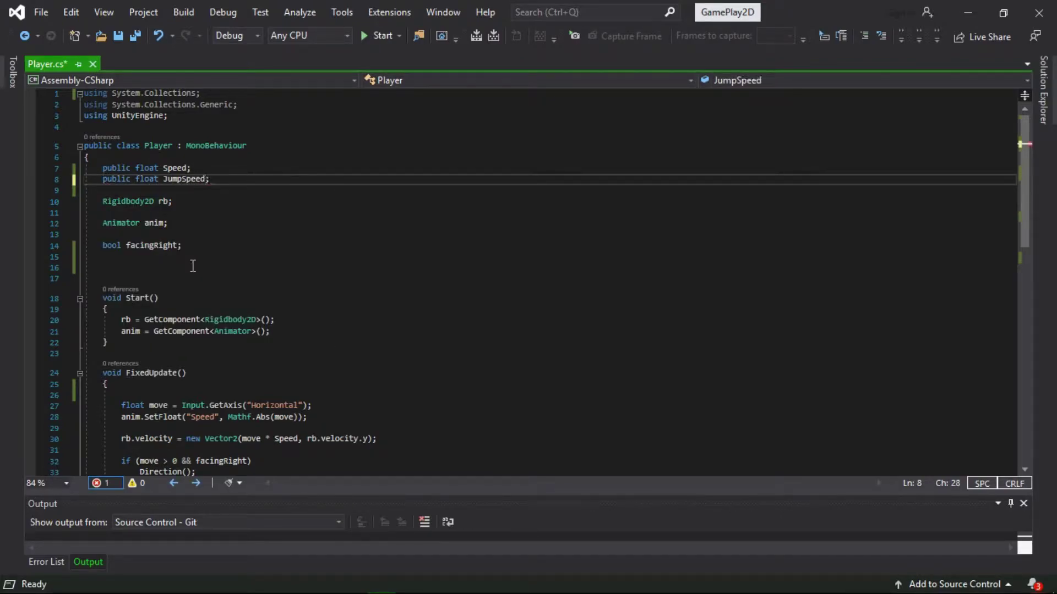
scroll(193, 266, "down", 2)
scroll(190, 236, "down", 7)
Add an if (Input.GetButtonDown("Jump")) check after the direction check in FixedUpdate.
scroll(202, 233, "up", 1)
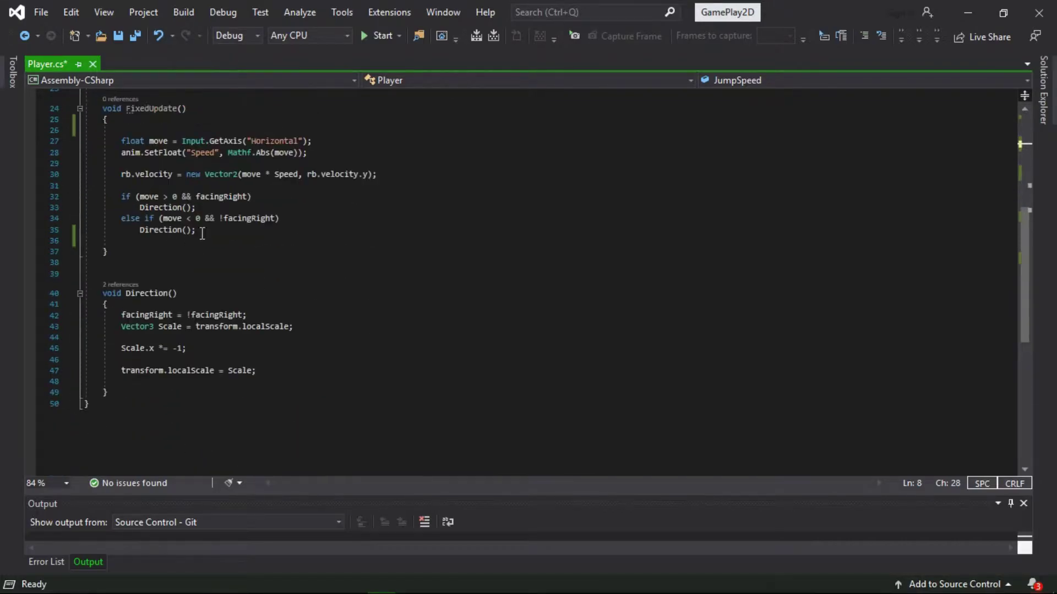
left_click(202, 233)
key("Return")
key("Return")
key("Return")
type("f(")
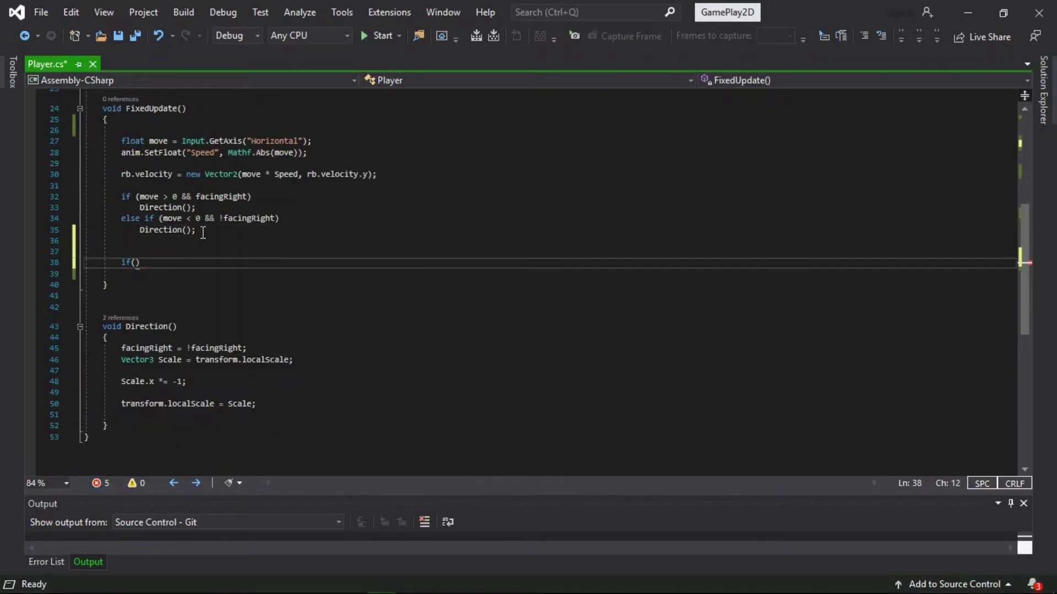
type("Input.")
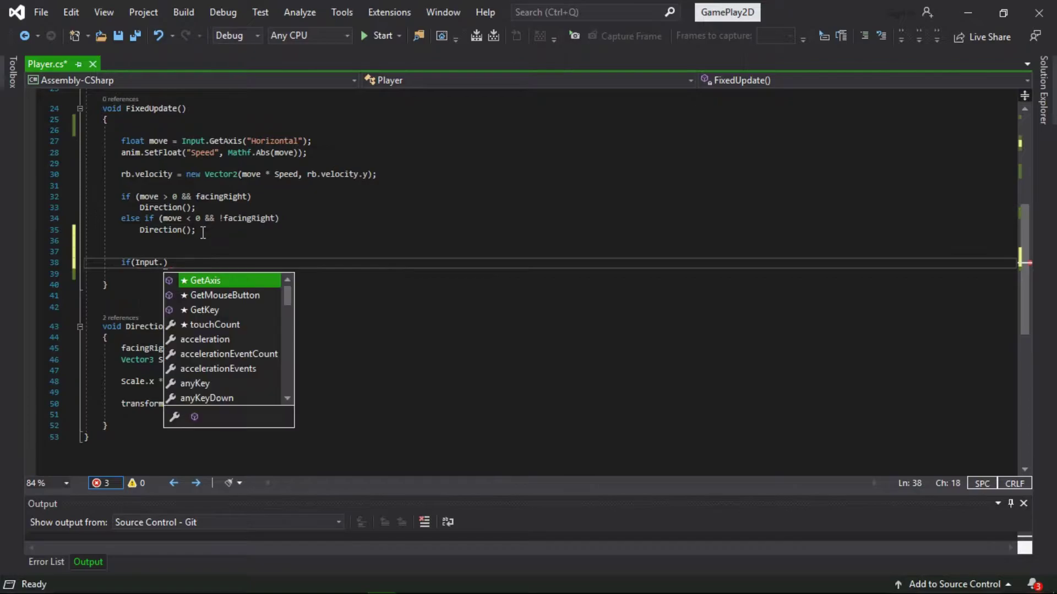
type("GetBut")
key("Down")
key("Tab")
type("(\"")
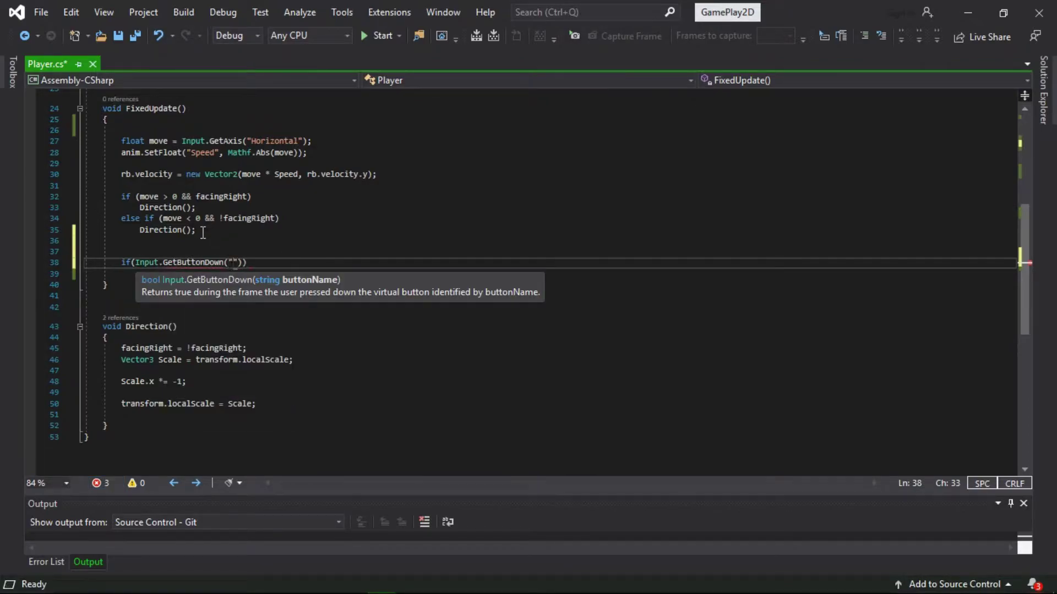
type("))")
Inside the Jump check, set rb.velocity to new Vector2(rb.velocity.x, JumpSpeed).
key("Return")
type("{")
key("Return")
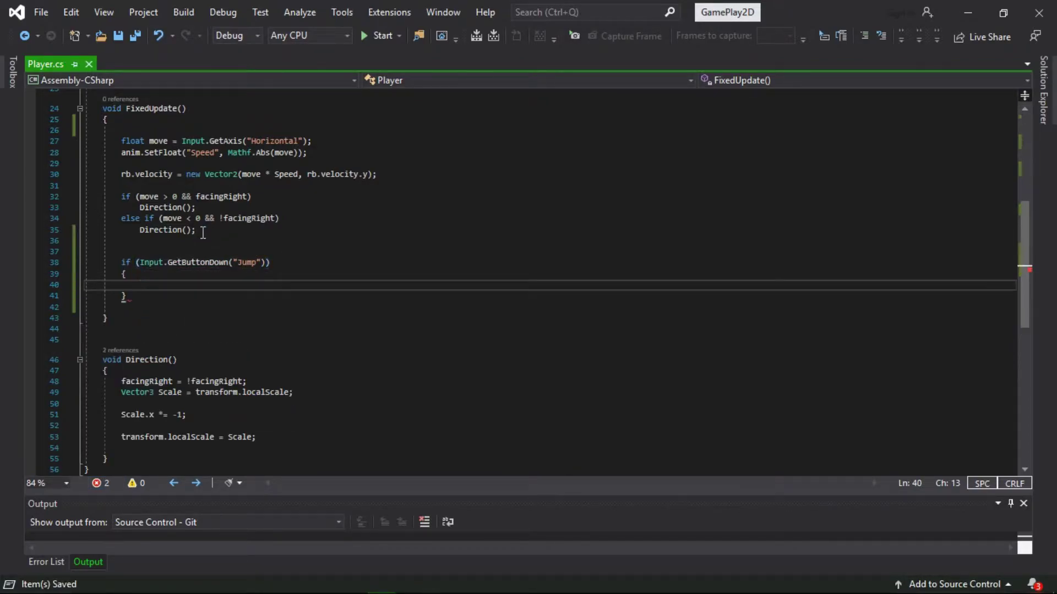
type("rb.ve")
key("Tab")
type("= ")
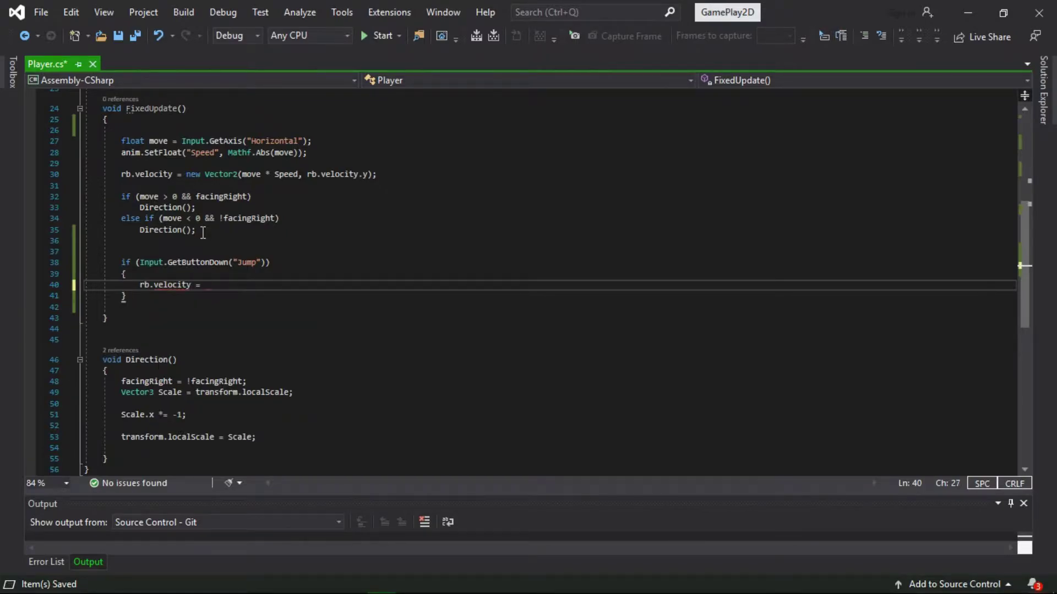
type("new vec(")
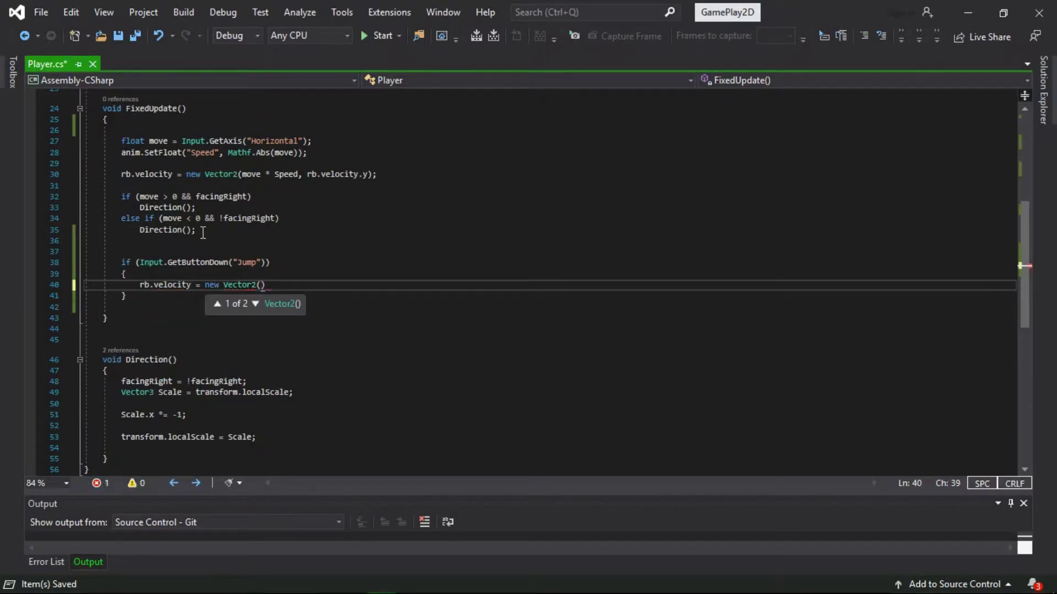
type("rb.ve.x,")
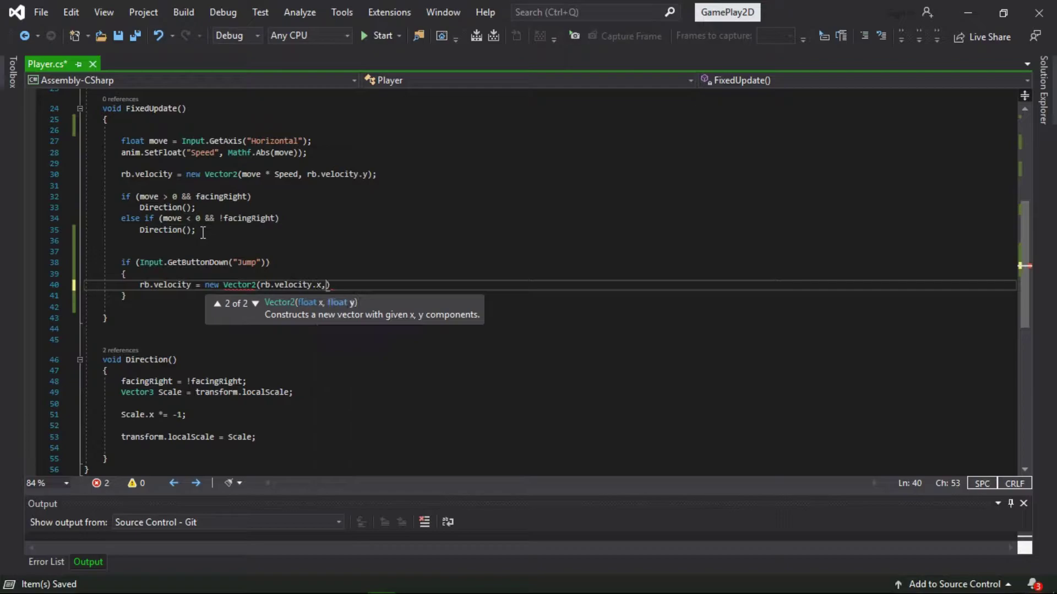
type("ump")
key("Tab")
type(";")
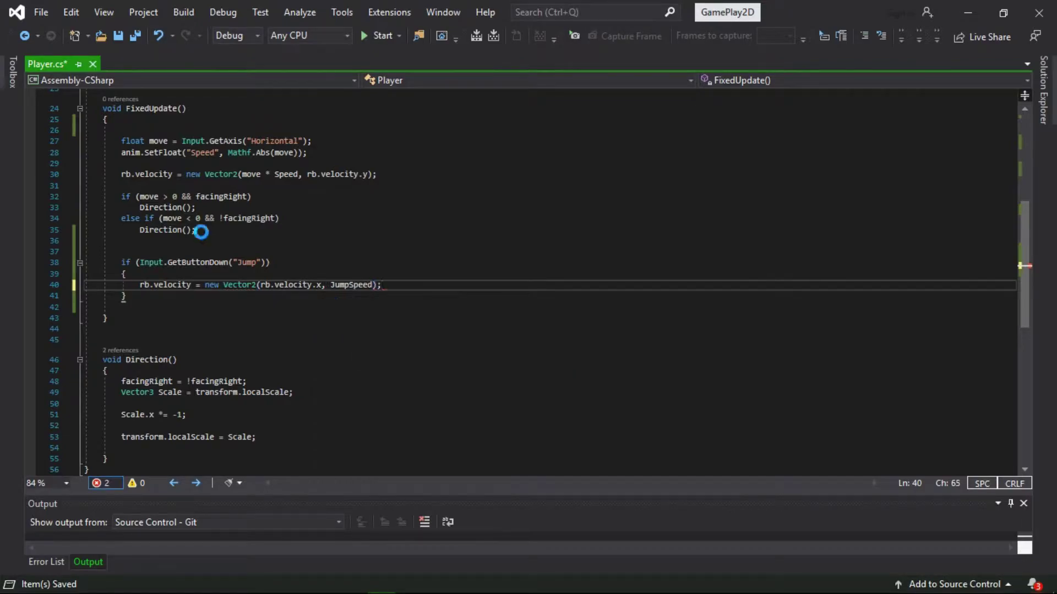
Save Player.cs and return to Unity.
key("ctrl+s")
scroll(526, 311, "up", 3)
scroll(604, 294, "up", 2)
key("alt+Tab")
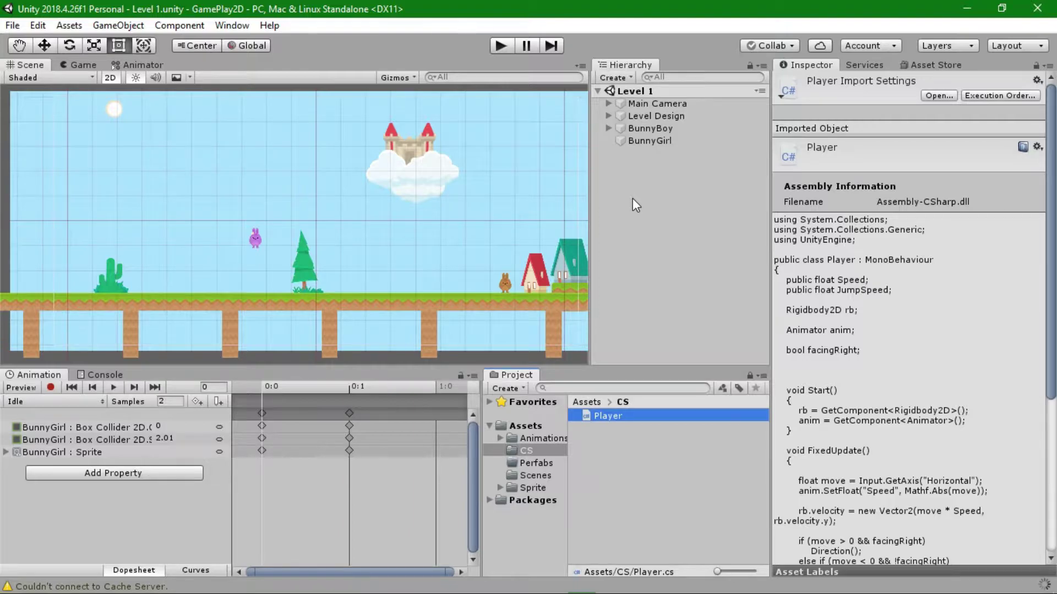
Set BunnyGirl's Player script Jump Speed to 4.75 and start Play mode.
left_click(653, 141)
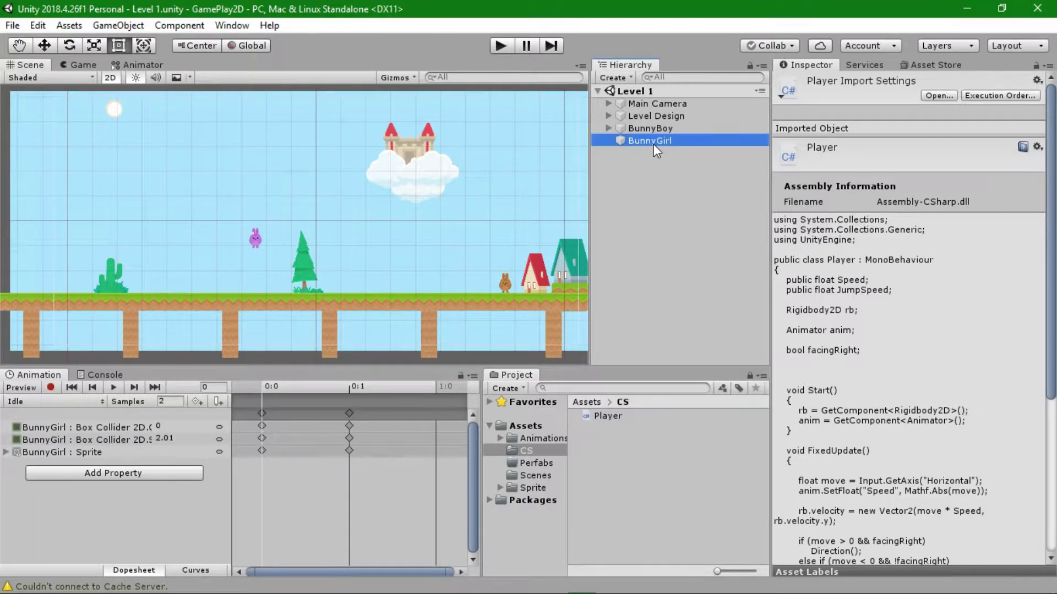
scroll(899, 388, "down", 8)
scroll(899, 387, "down", 2)
left_click(867, 343)
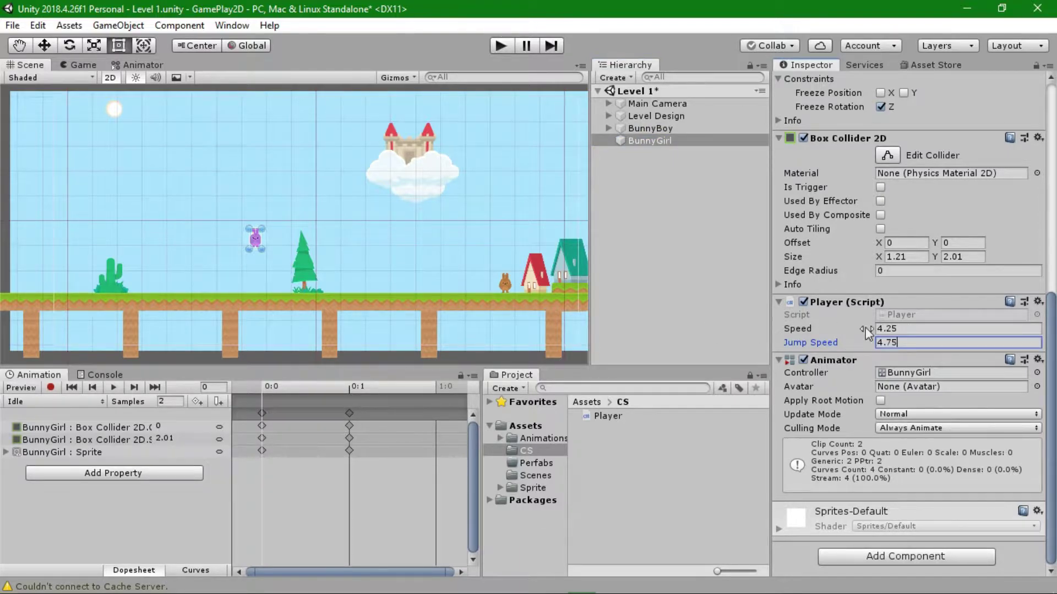
left_click(725, 289)
left_click(498, 47)
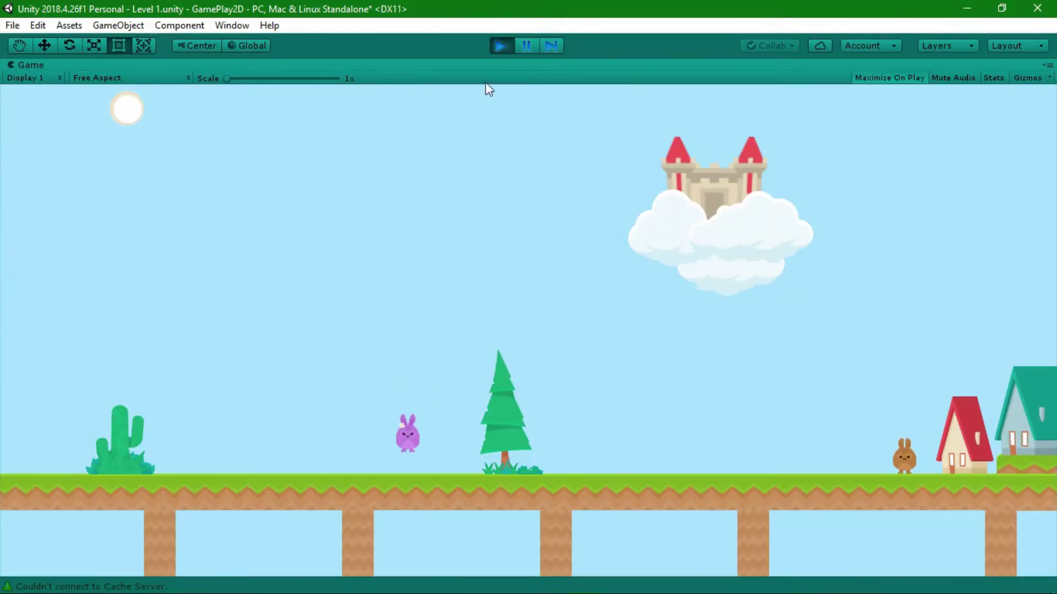
Jump repeatedly with Space while moving left and right, seeing unlimited mid-air jumps, then stop Play mode.
key("space")
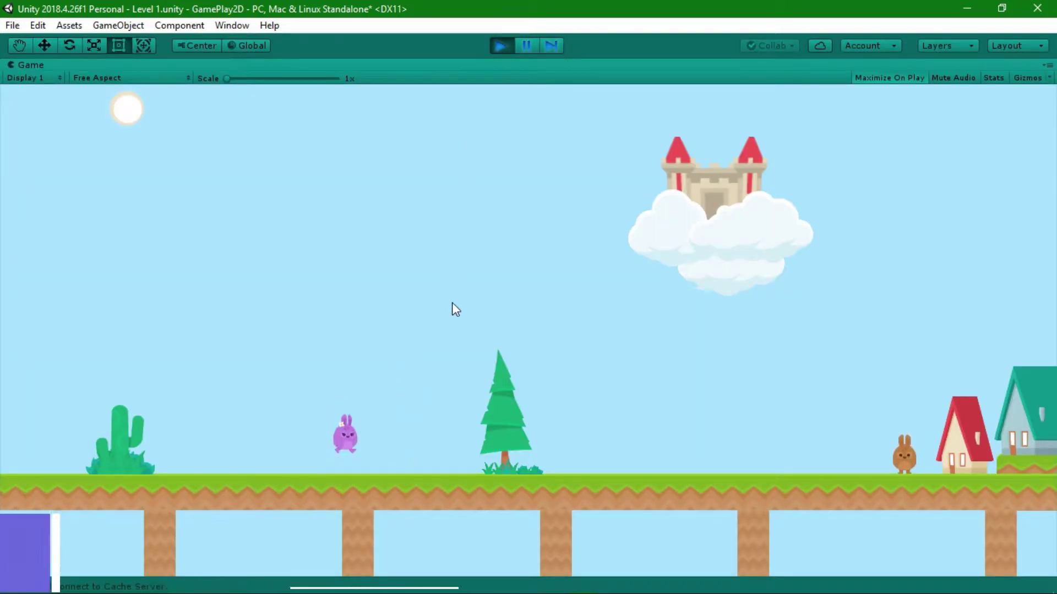
key("space")
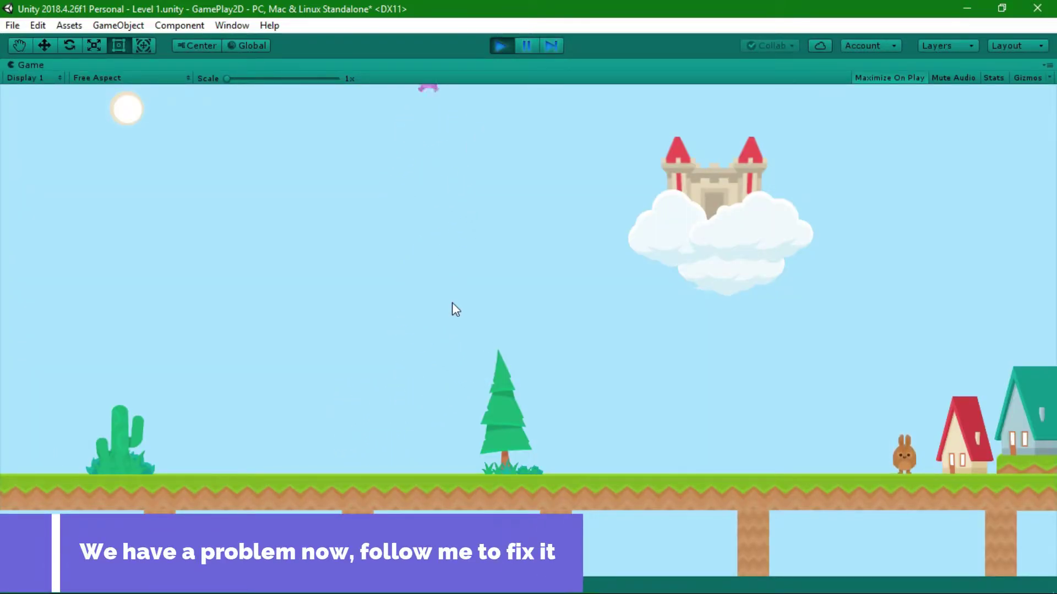
key("Left")
key("space")
key("Right")
key("Left")
key("space")
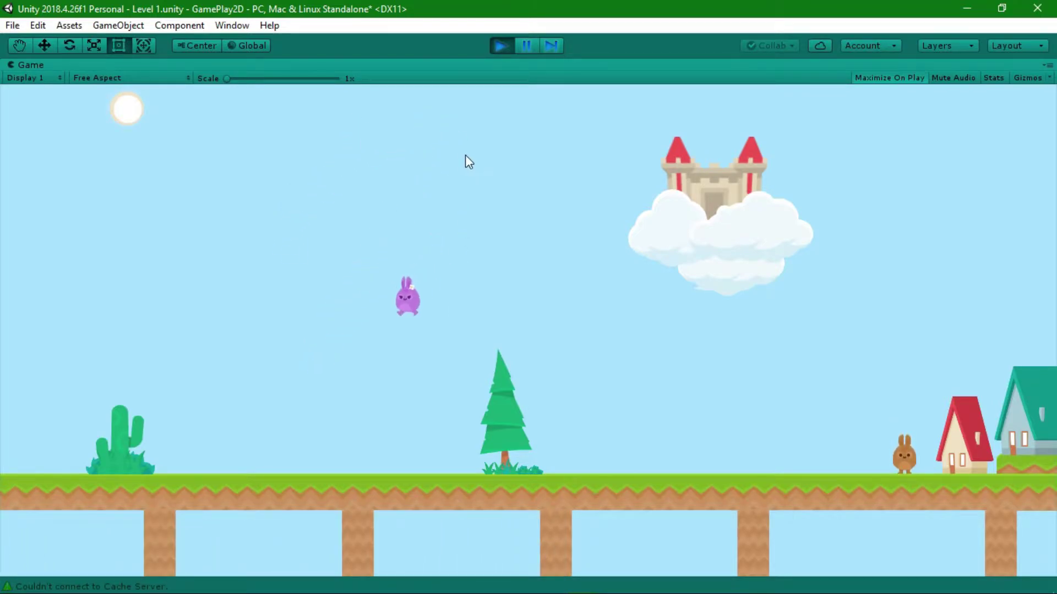
left_click(501, 46)
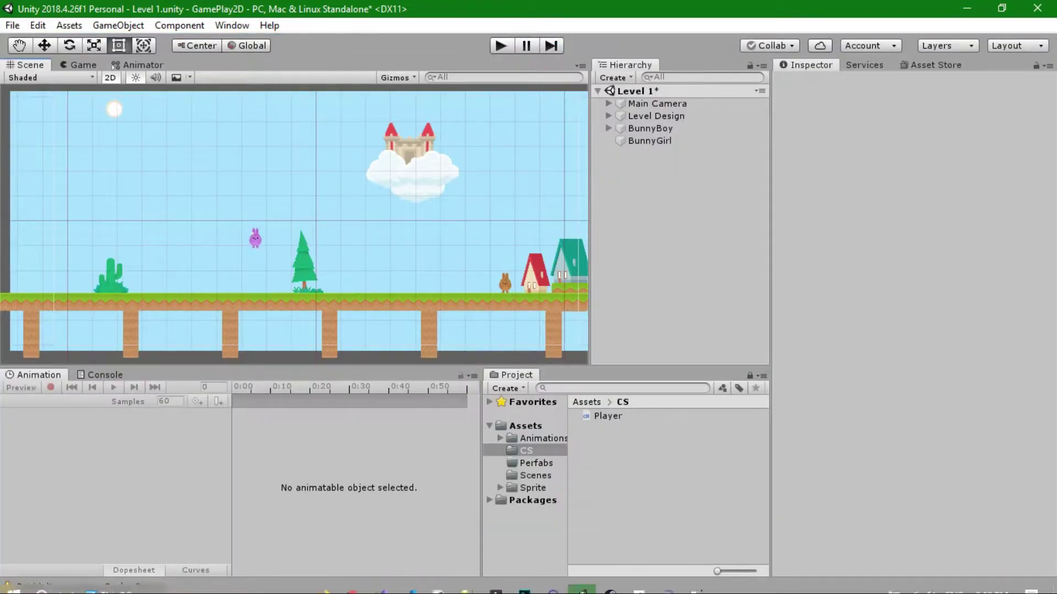
Declare public Transform GroundCheck, float GroundRadius and LayerMask GroundMask below facingRight in Player.cs.
left_click(382, 590)
scroll(187, 186, "up", 3)
left_click(195, 245)
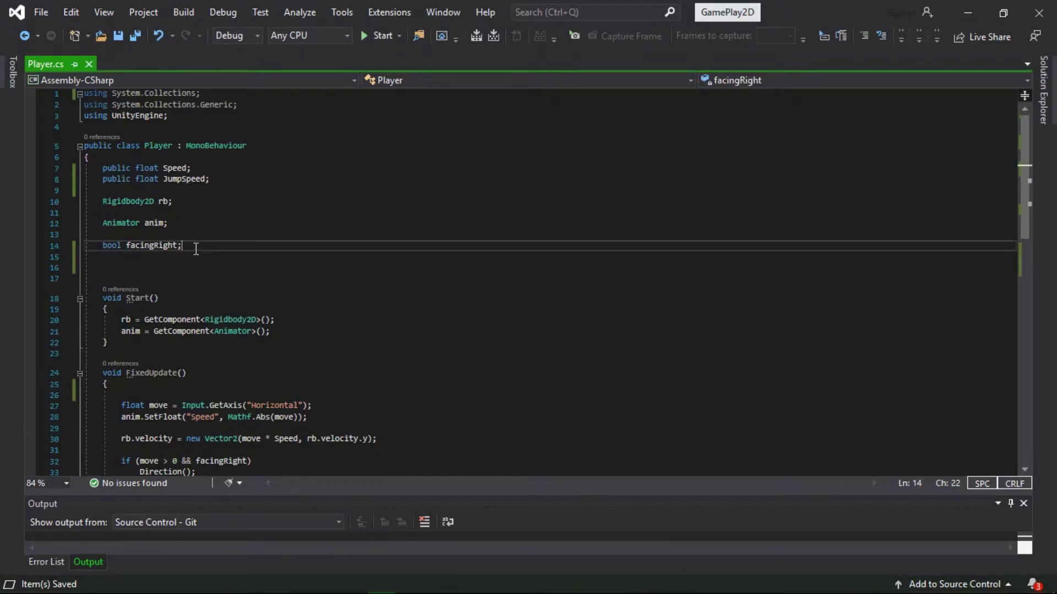
key("Return")
key("Return")
key("Return")
type("public ")
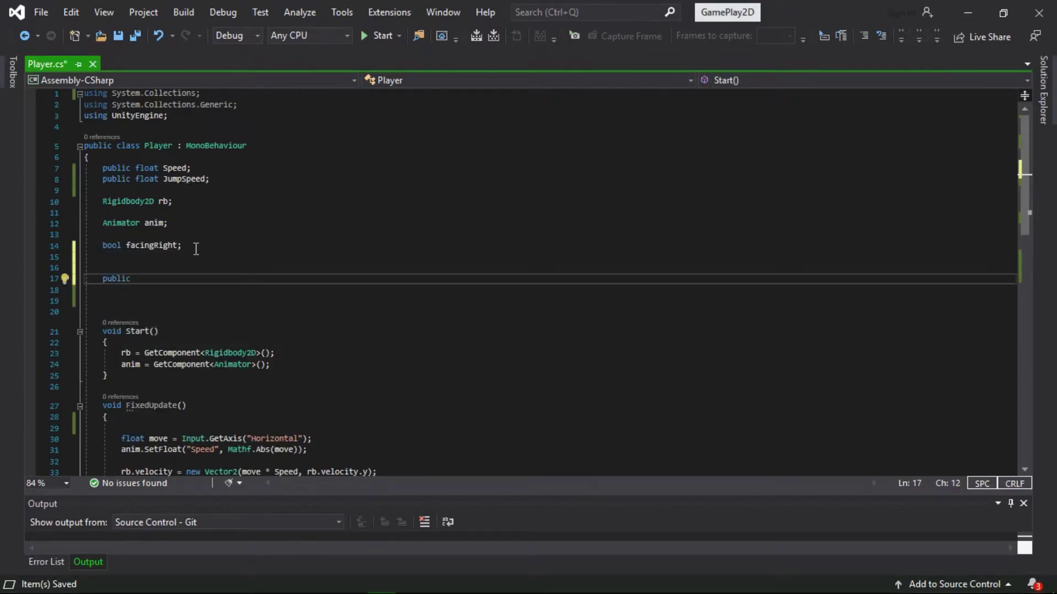
type("Transform ")
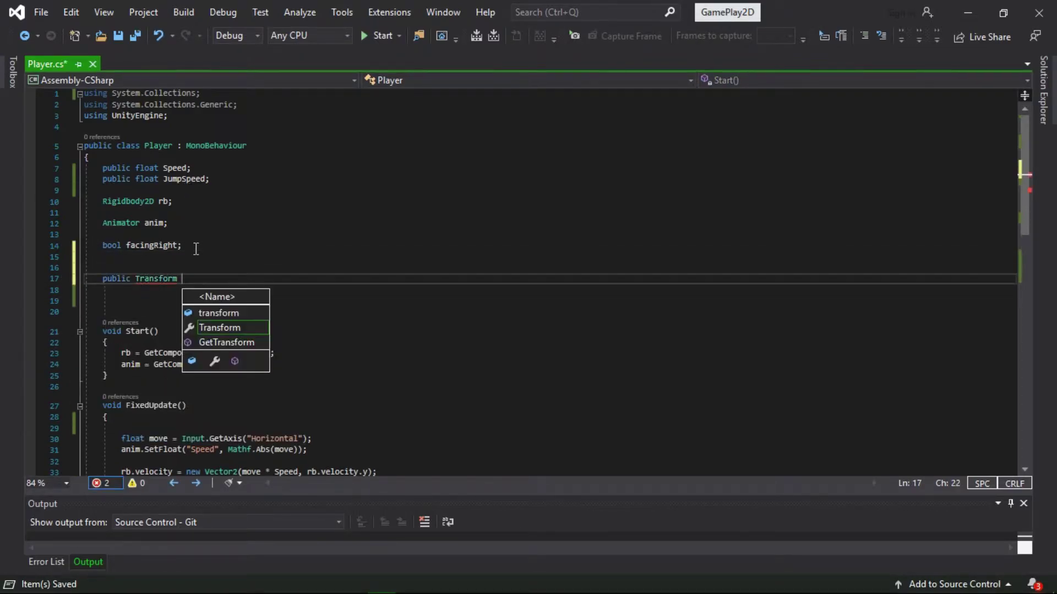
type("GroundCheck;")
key("Return")
type("p")
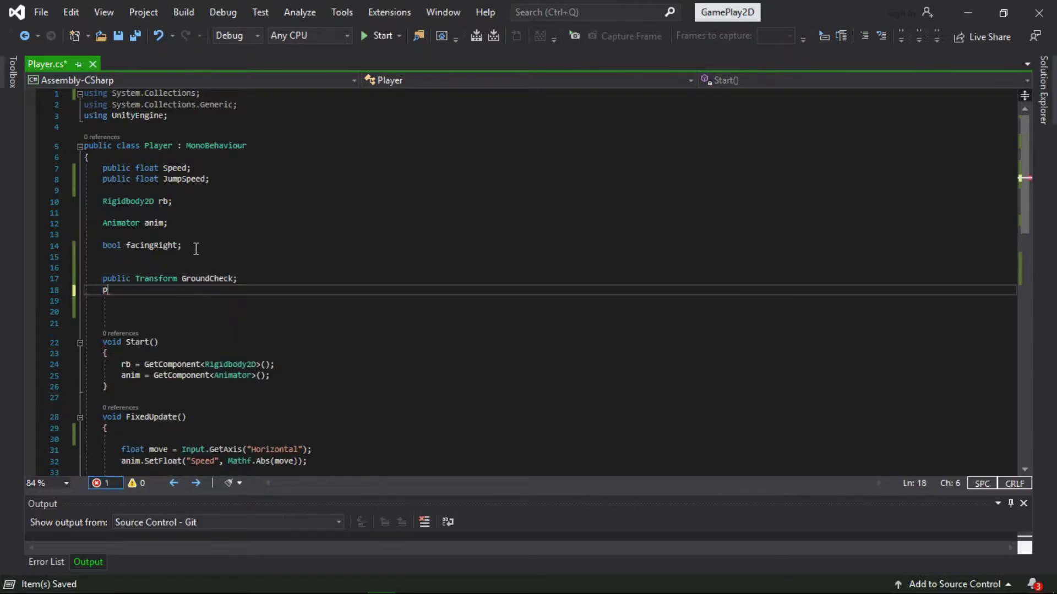
type("ublic float Gr")
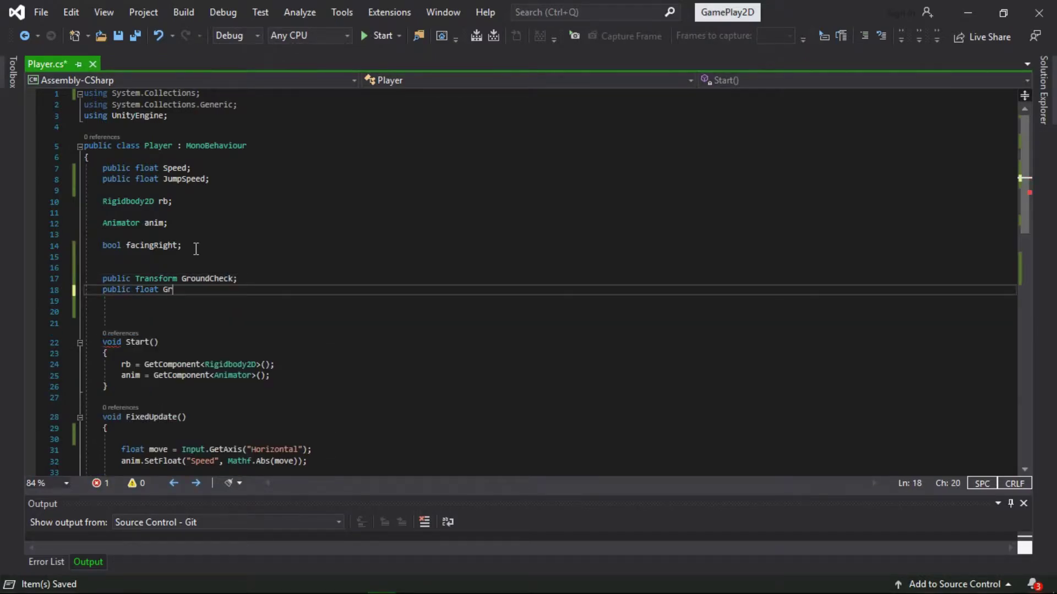
type("oundRadius;")
key("Return")
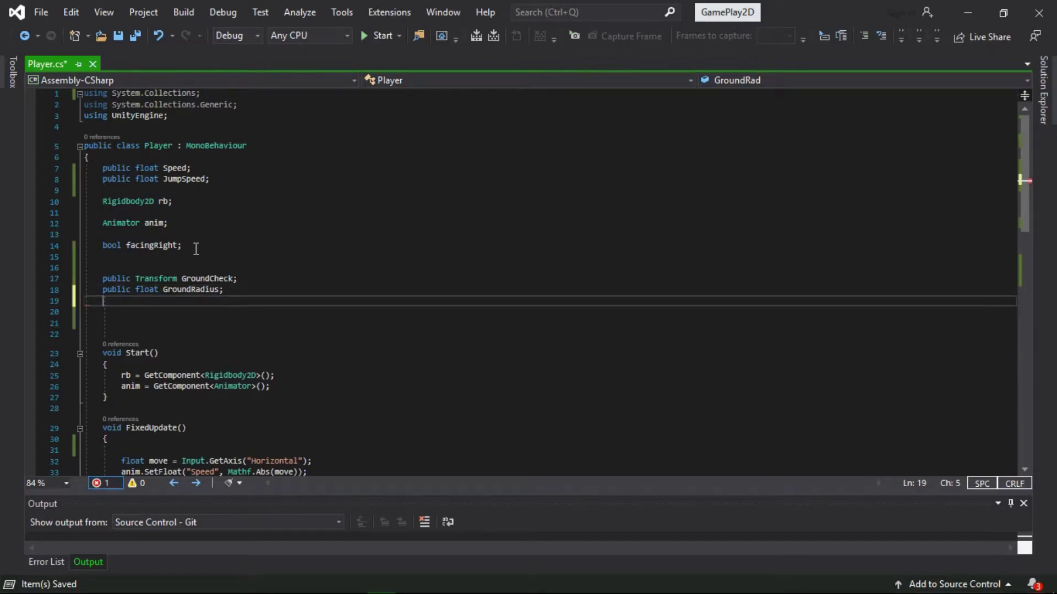
type("public ")
type("la")
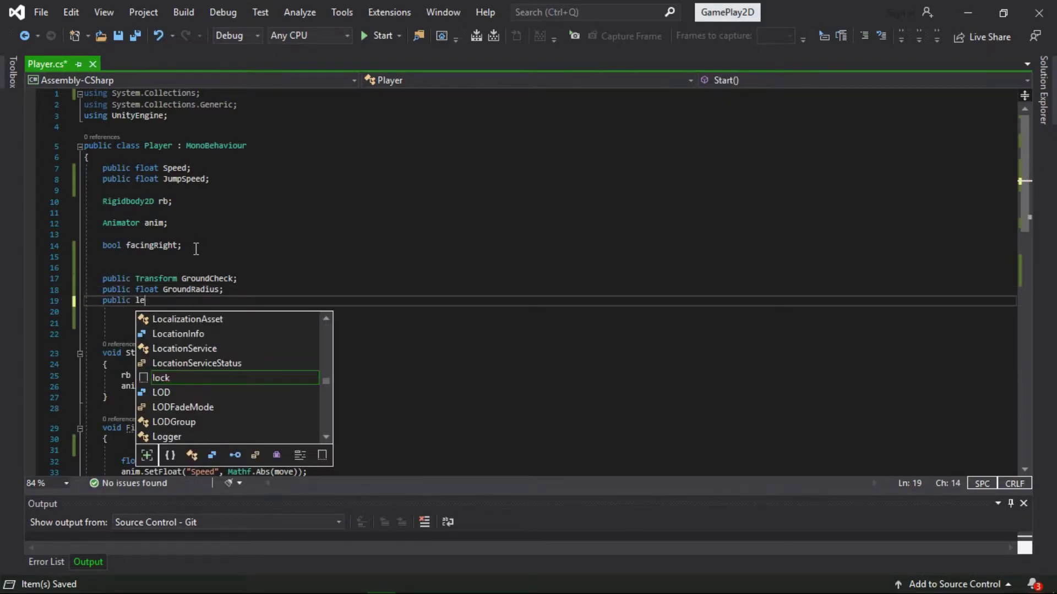
type("y ")
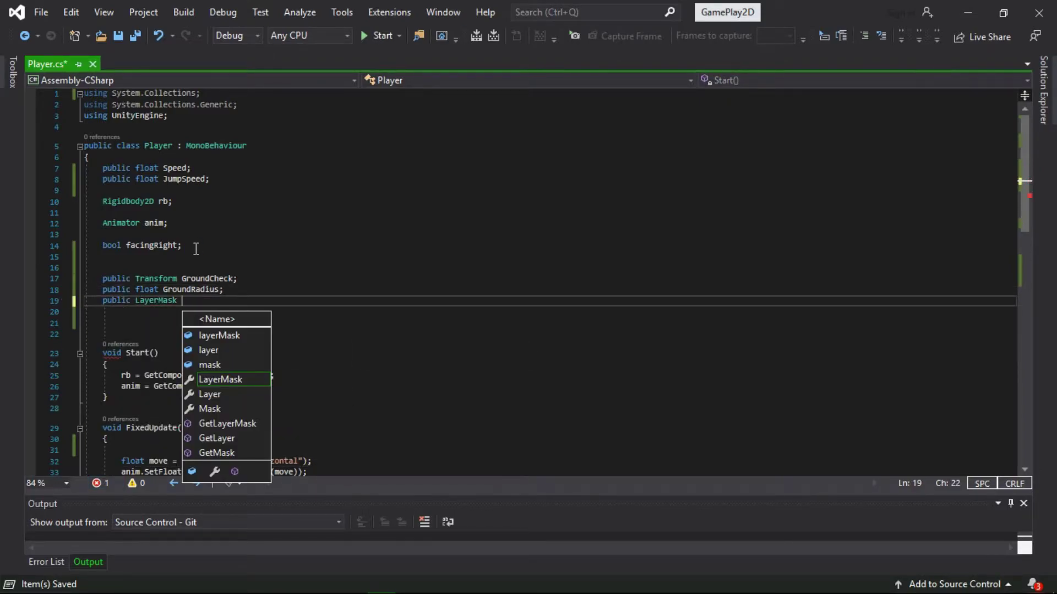
type("Ground")
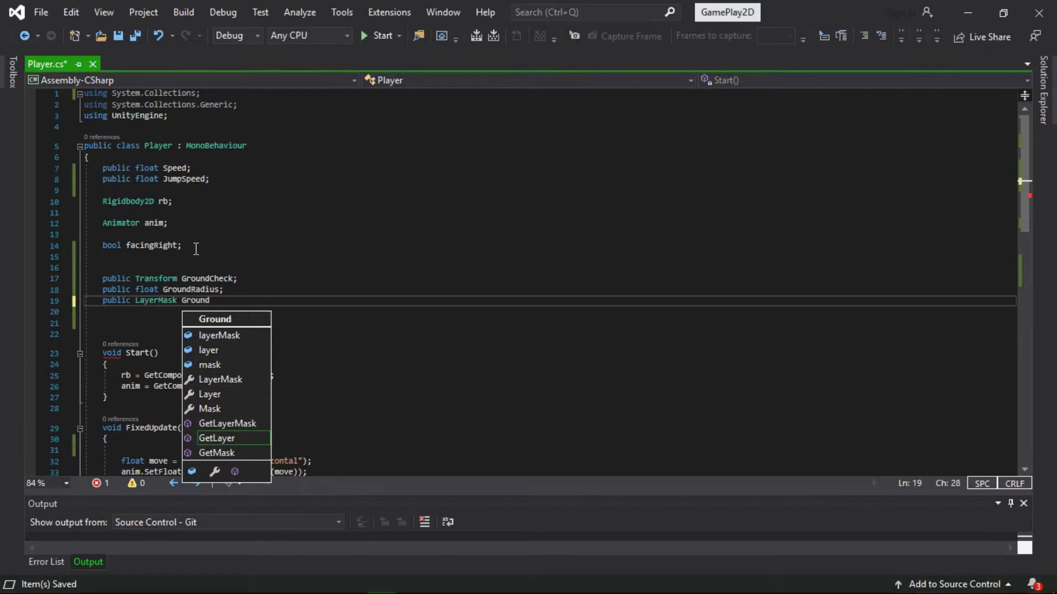
type("Mask;")
key("ctrl+s")
Add a bool IsGroundedCheck field and save Player.cs.
key("Return")
key("Return")
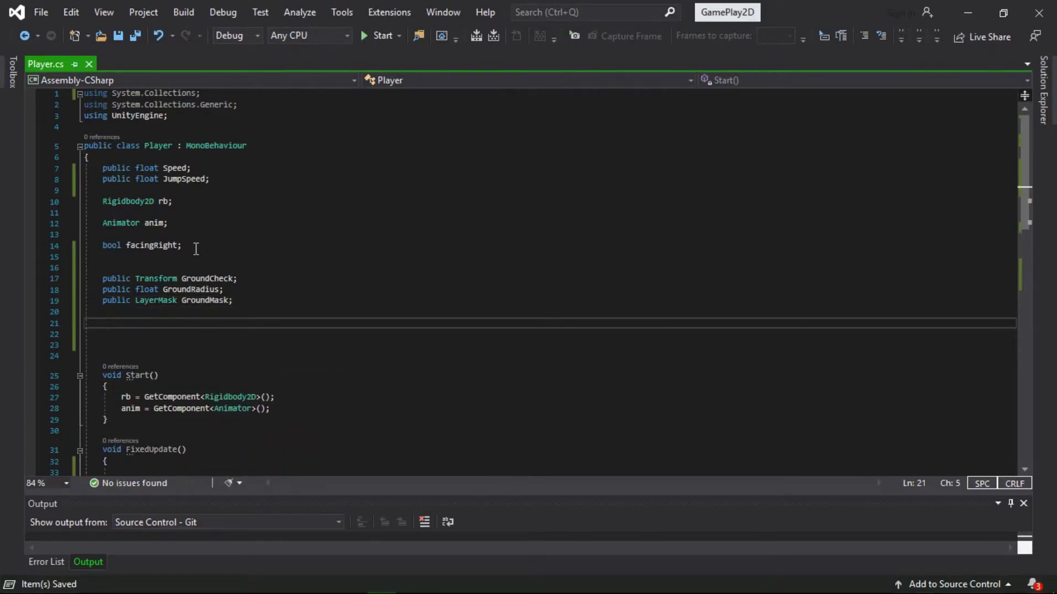
type("bo ")
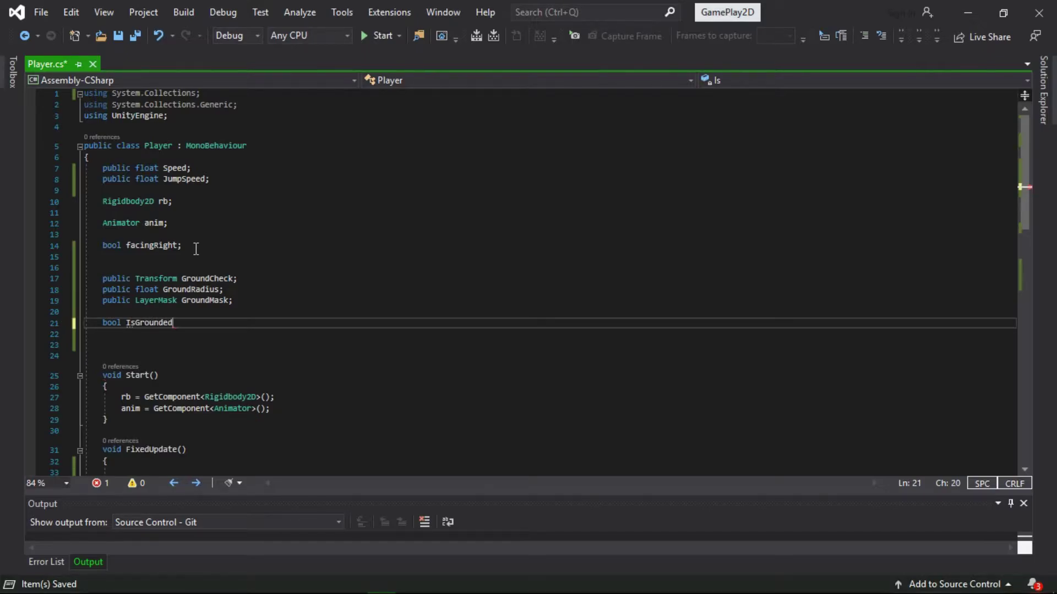
type("ck;")
key("ctrl+s")
scroll(221, 345, "down", 7)
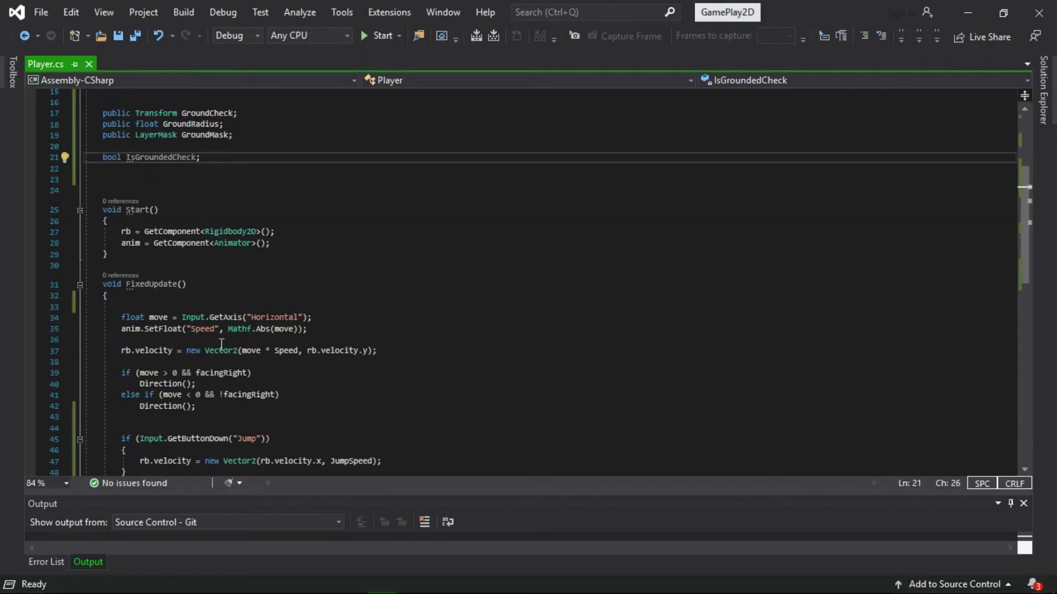
scroll(221, 345, "down", 1)
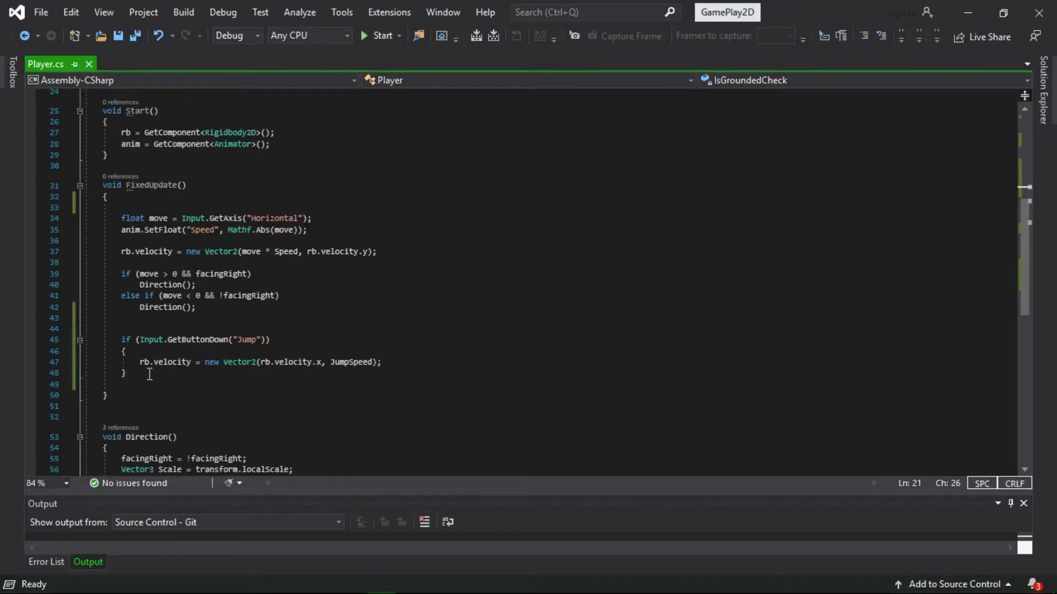
Start an IsGroundedCheck = Physics2D.OverlapCircle assignment at the top of FixedUpdate.
left_click(157, 198)
key("Return")
key("Return")
key("Up")
type("I")
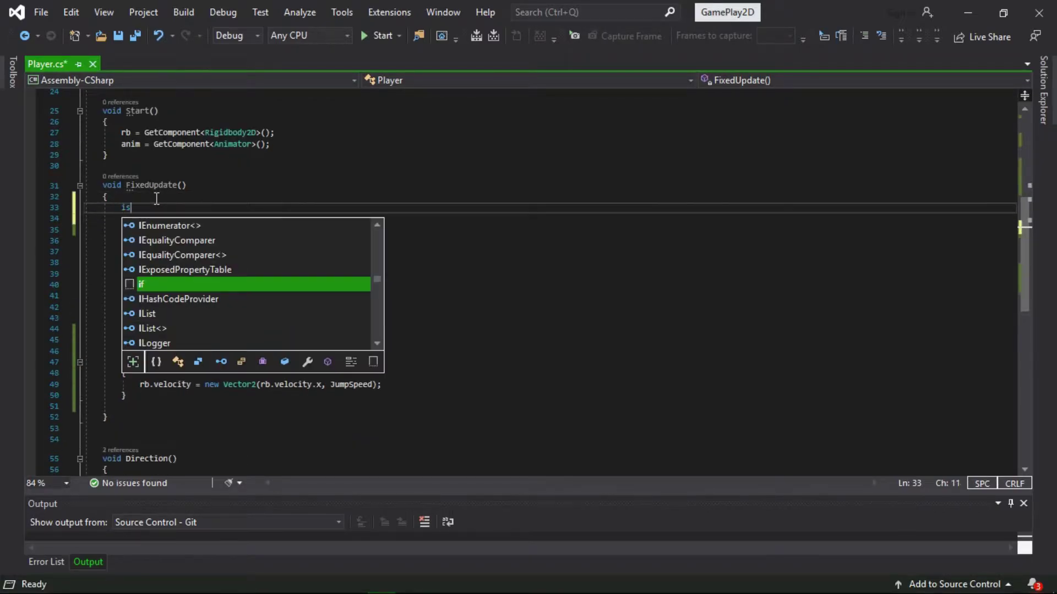
type("sG")
key("Tab")
type("= phys")
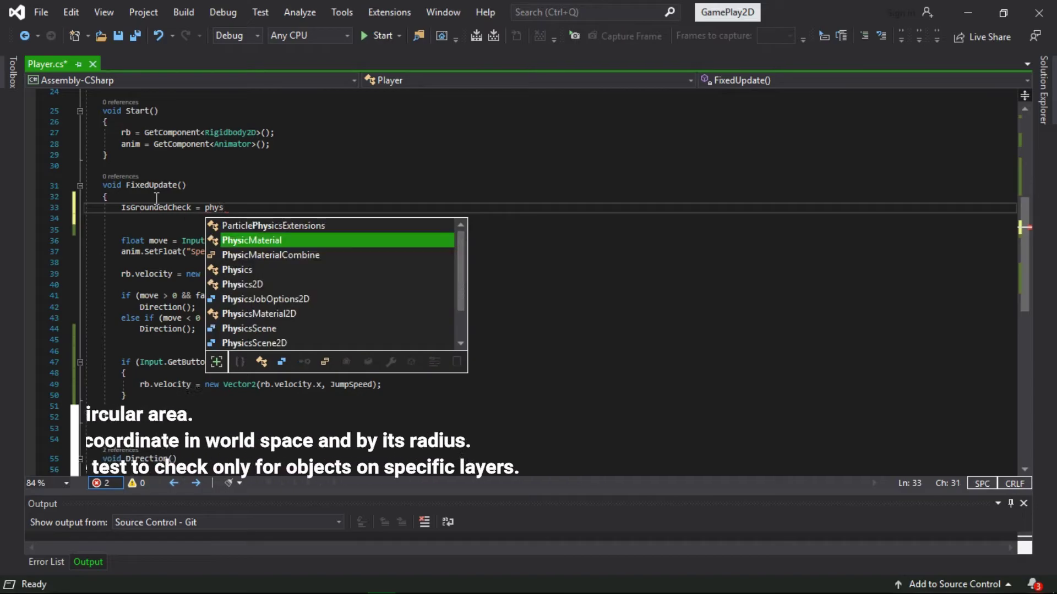
key("Tab")
type(".ove")
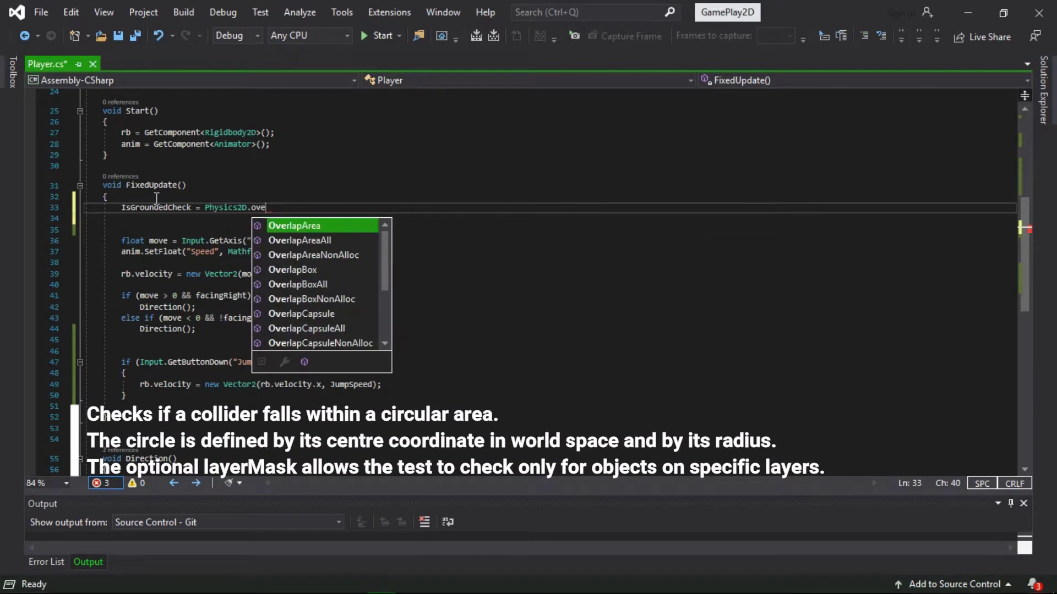
type("r")
type("pci")
key("Tab")
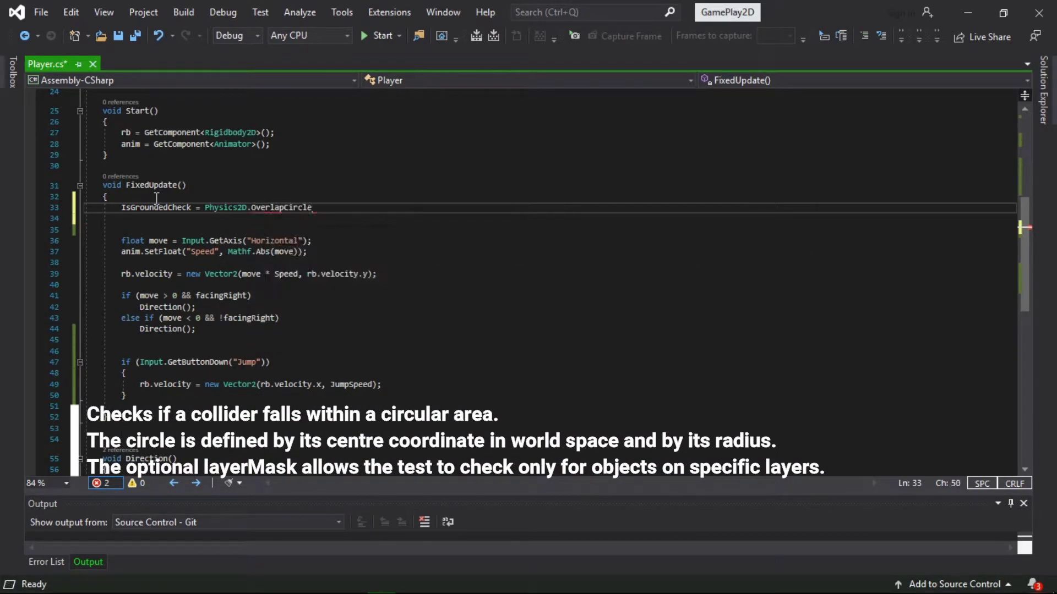
Pass GroundCheck.position, GroundRadius and GroundMask to OverlapCircle and save the script.
type("(ground")
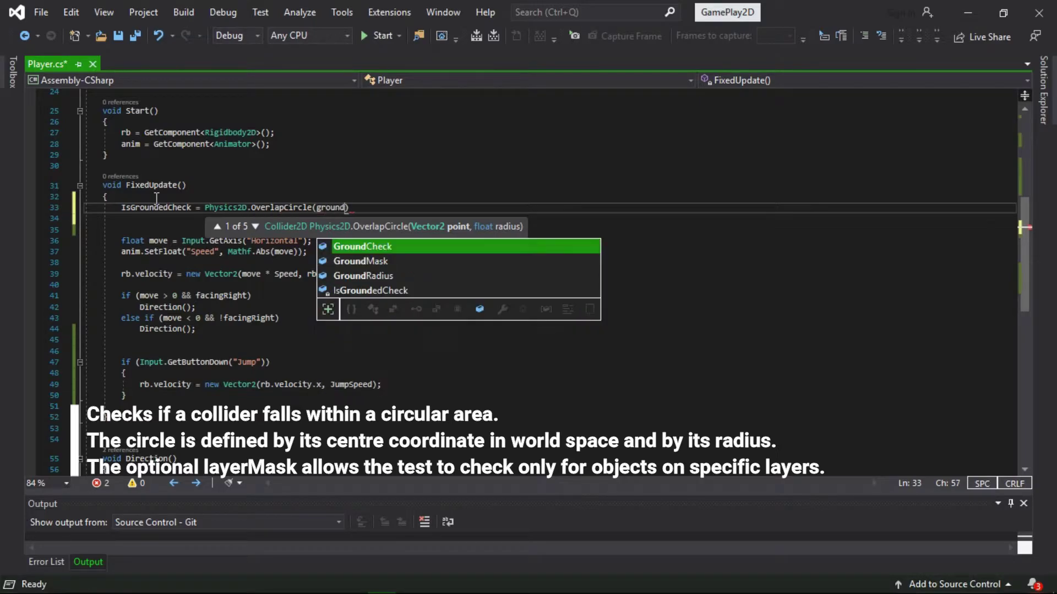
key("Tab")
type(".position,")
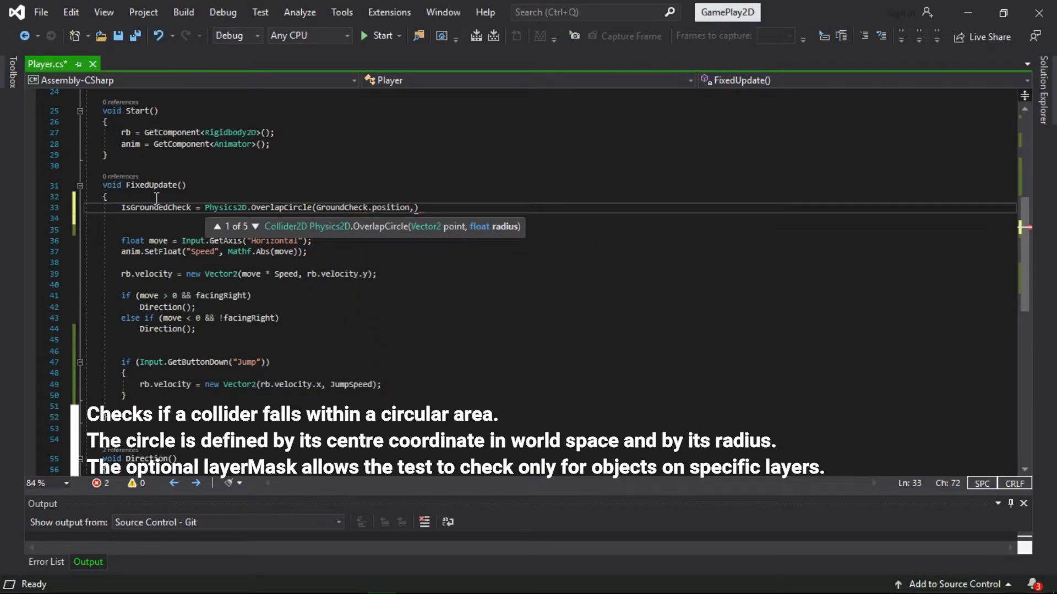
type("ground")
key("Tab")
type(",")
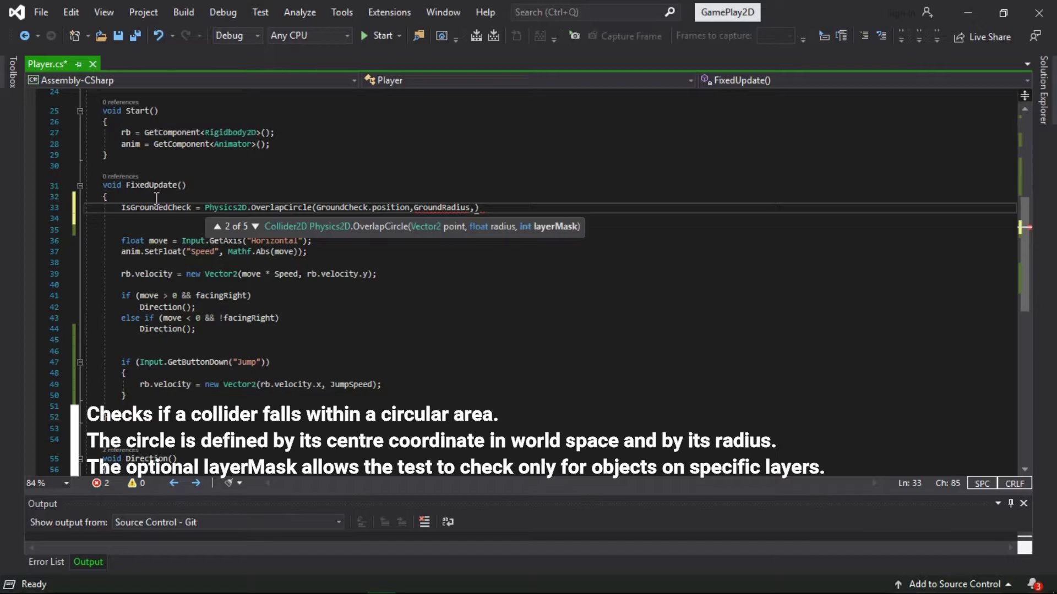
type("Ground")
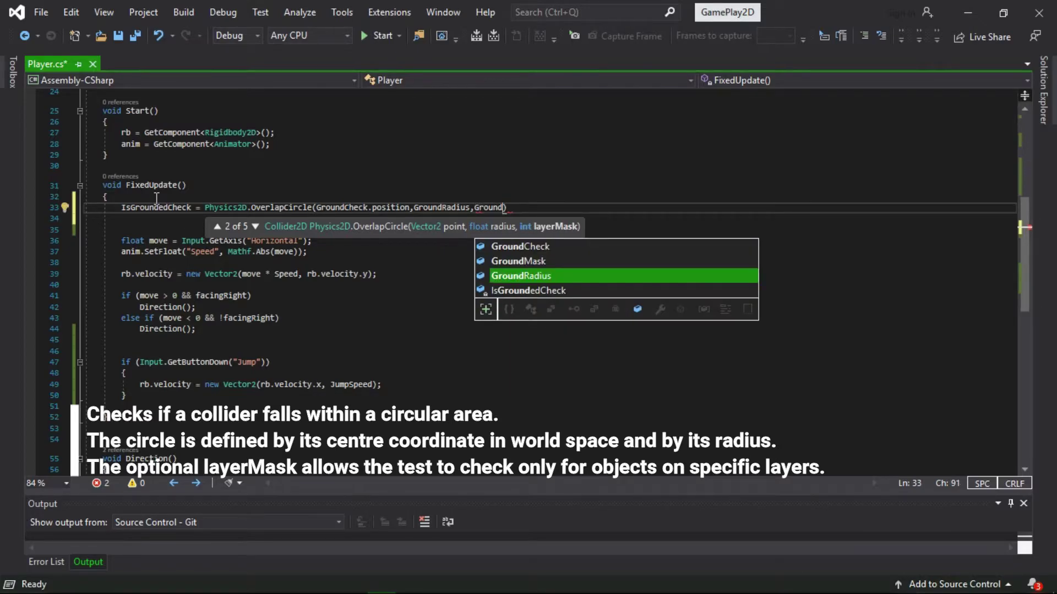
key("Up")
key("Tab")
type(");")
key("ctrl+s")
Add && IsGroundedCheck to the Jump button condition.
left_click(334, 329)
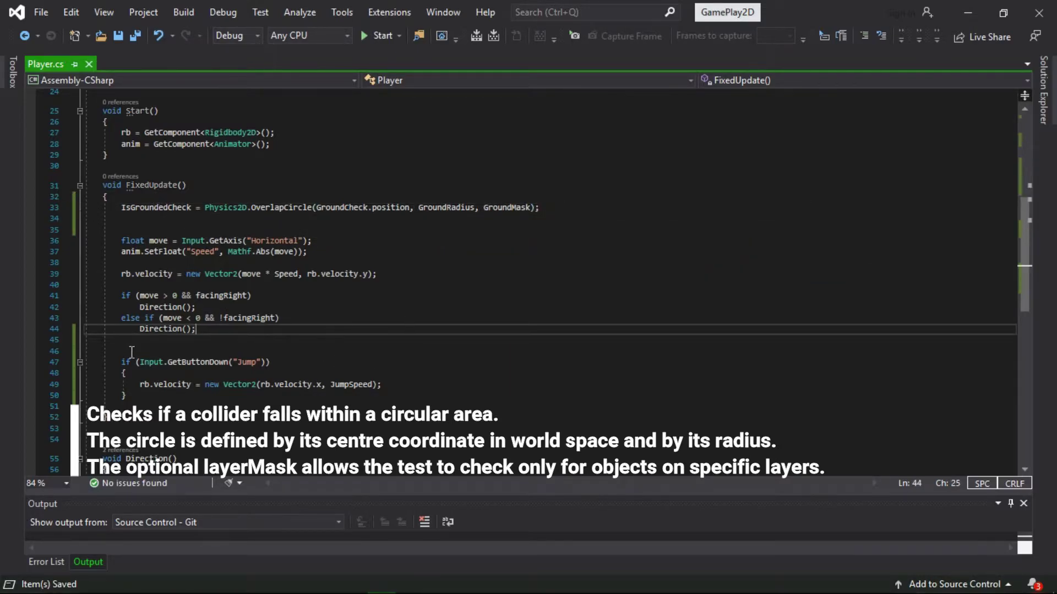
left_click(268, 363)
type("&&")
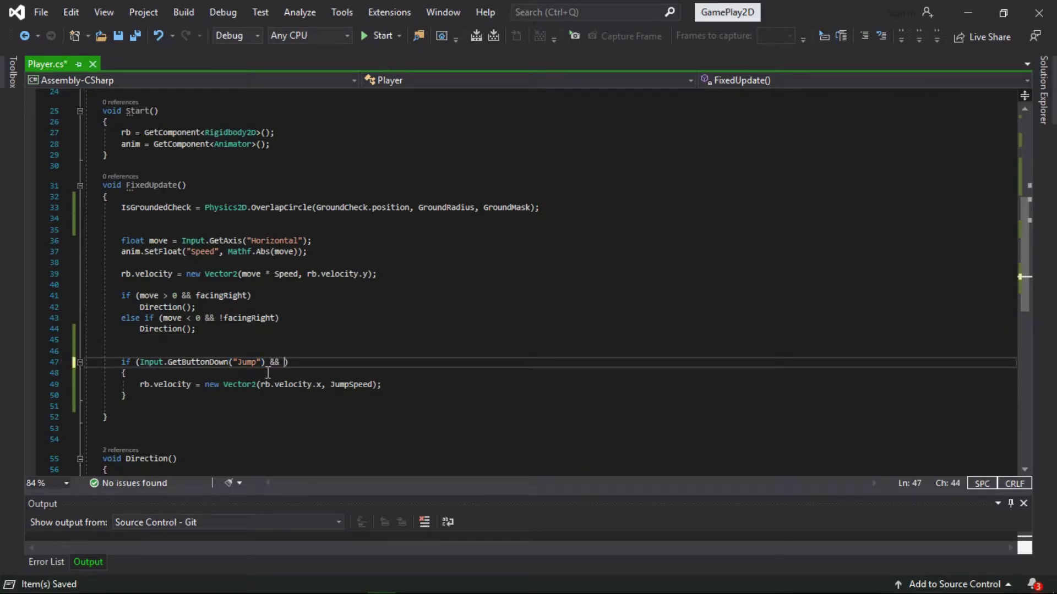
type("isGrou")
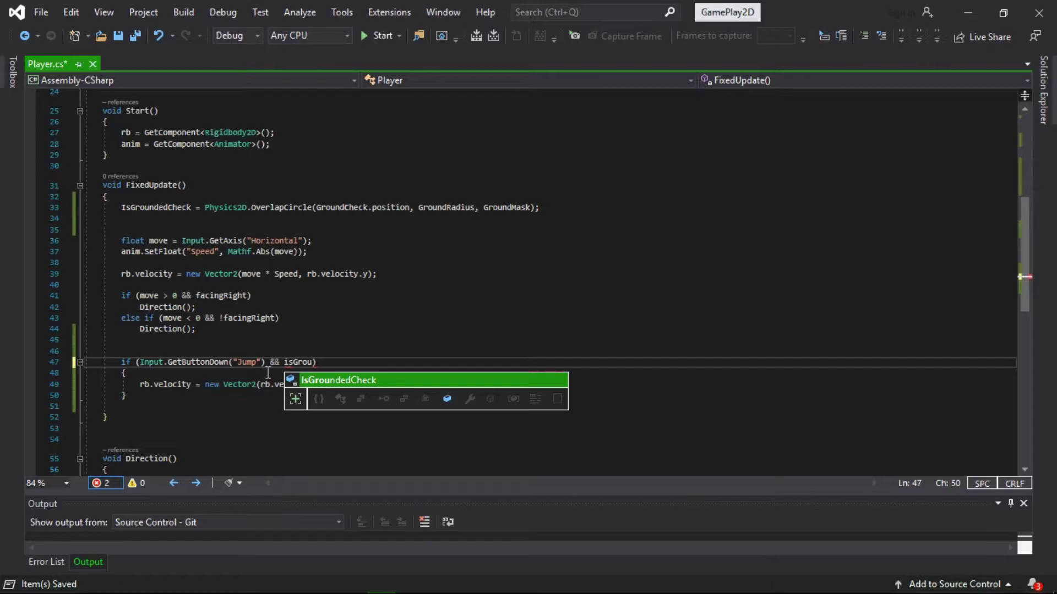
key("Tab")
left_click(287, 397)
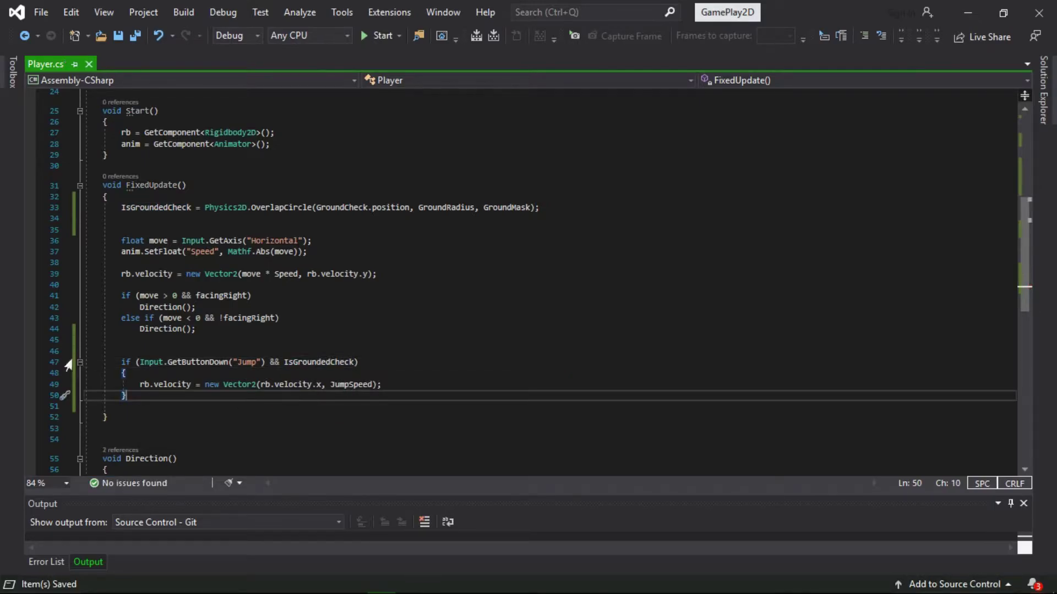
scroll(247, 410, "up", 1)
Create an empty child of BunnyGirl named GroundCheck.
left_click(968, 12)
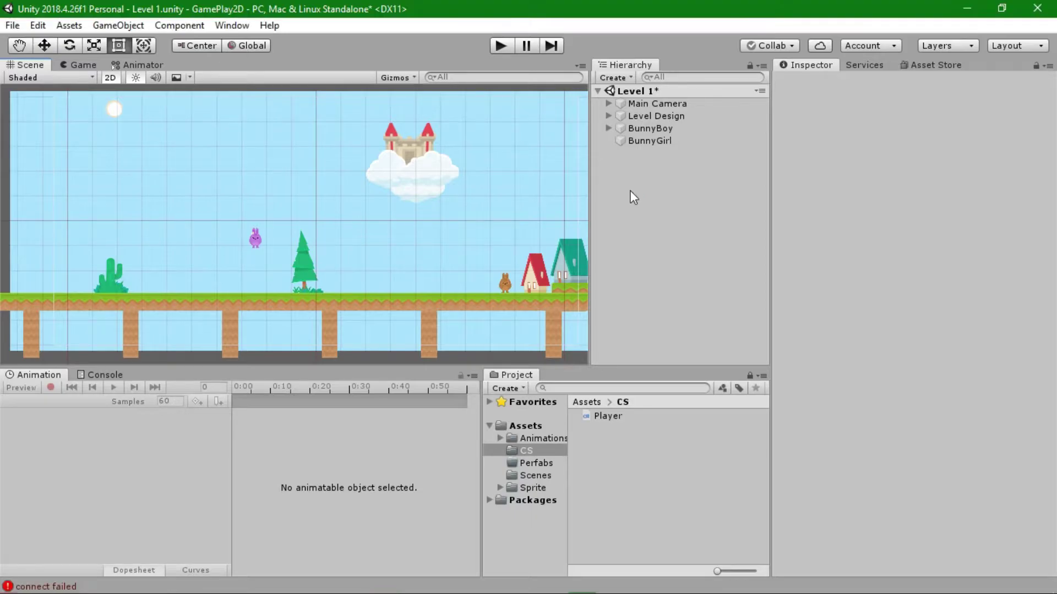
left_click(646, 142)
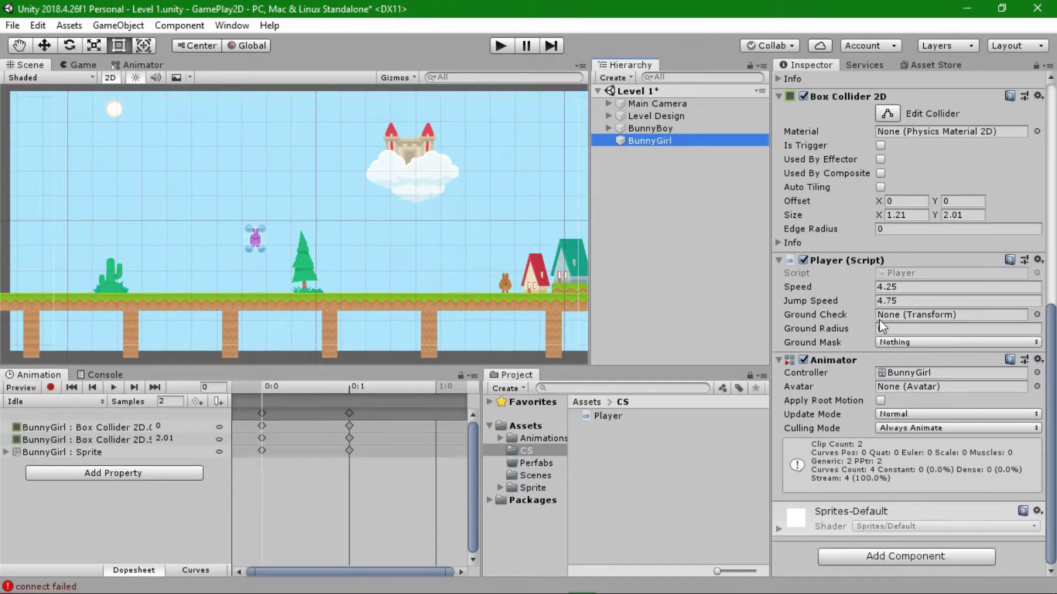
right_click(644, 141)
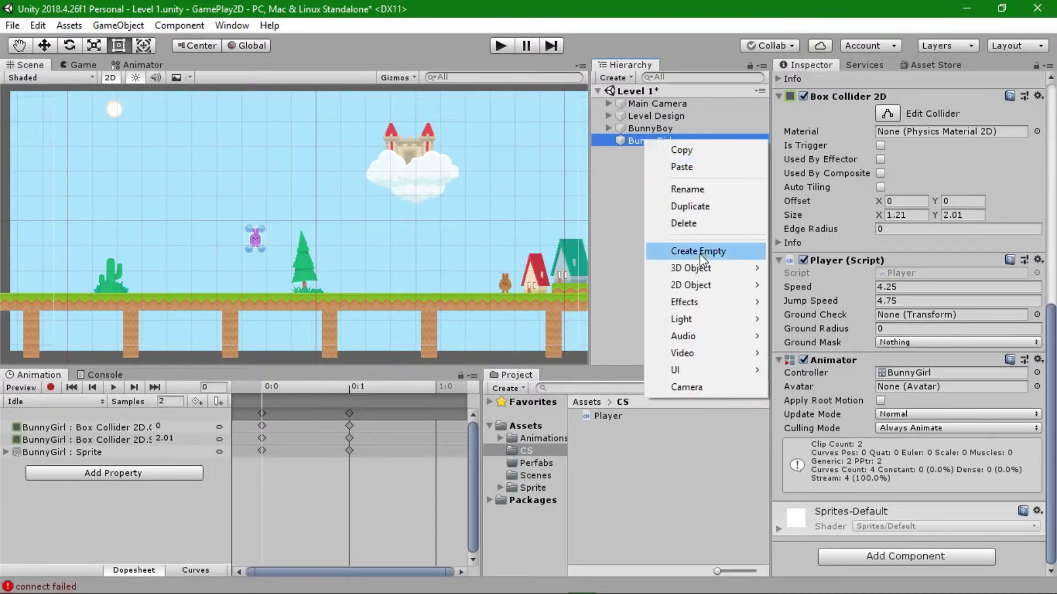
left_click(697, 252)
left_click(659, 153)
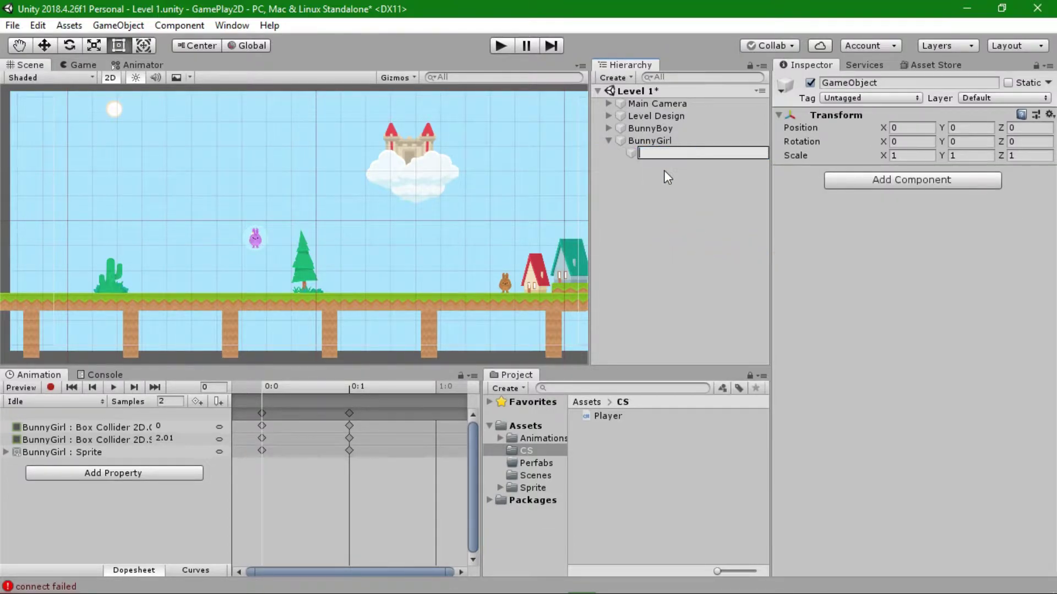
type("GroundCheck")
left_click(664, 178)
Assign GroundCheck to the Ground Check slot of BunnyGirl's Player script.
left_click(652, 141)
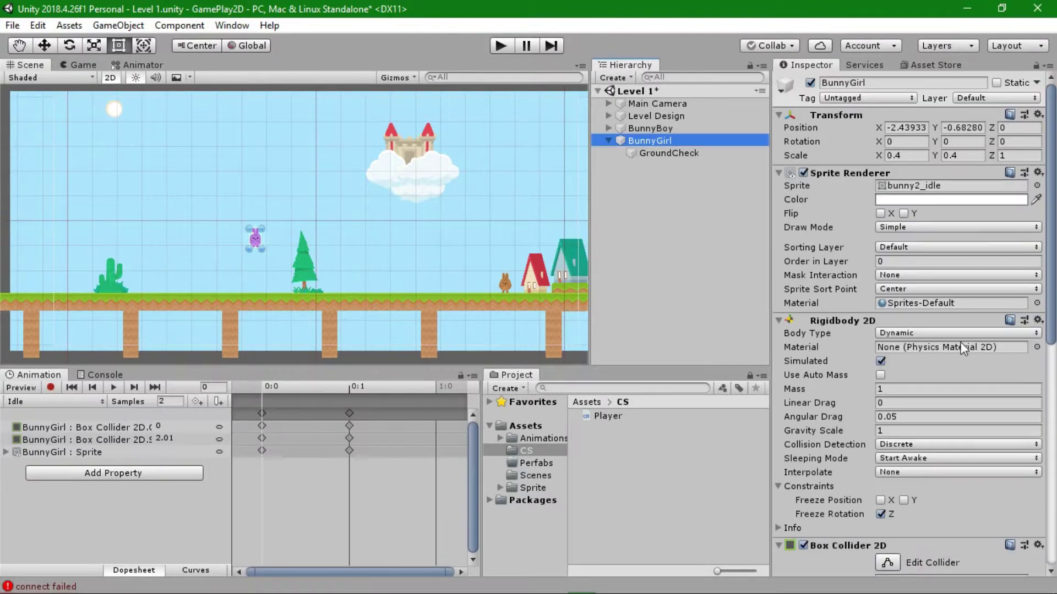
scroll(960, 341, "down", 5)
scroll(961, 353, "down", 5)
left_click_drag(653, 154, 906, 317)
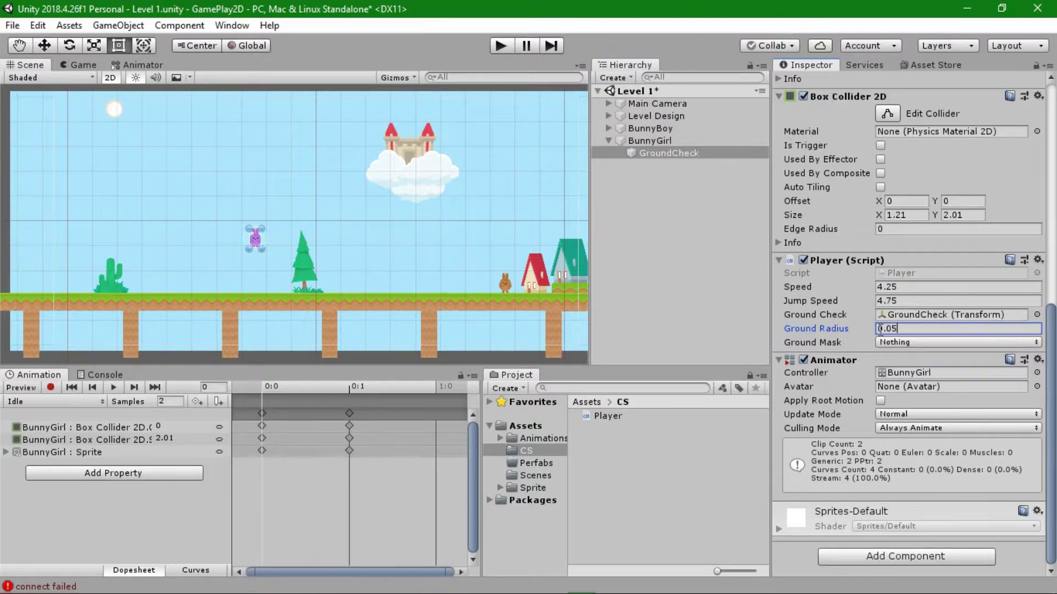
Give GroundCheck a red icon from the Inspector's icon selector.
double_click(670, 156)
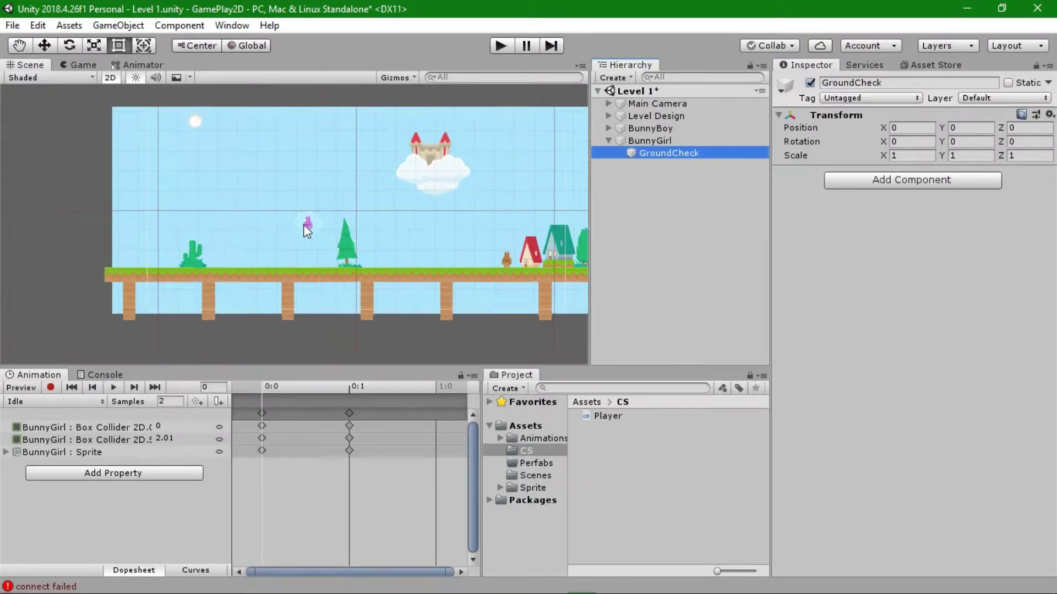
scroll(307, 231, "up", 4)
scroll(307, 233, "up", 4)
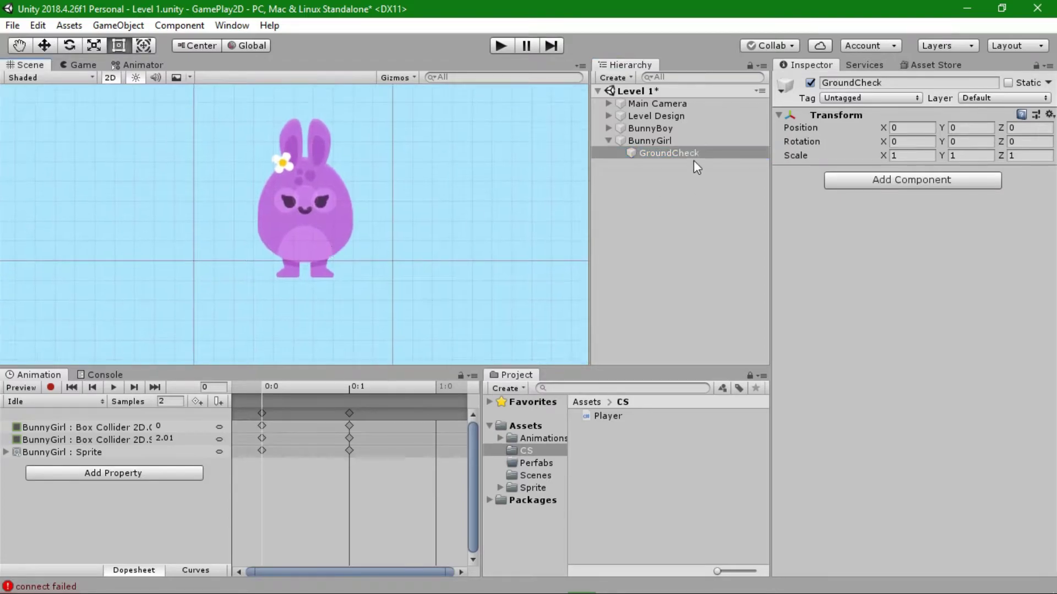
left_click(784, 88)
left_click(861, 149)
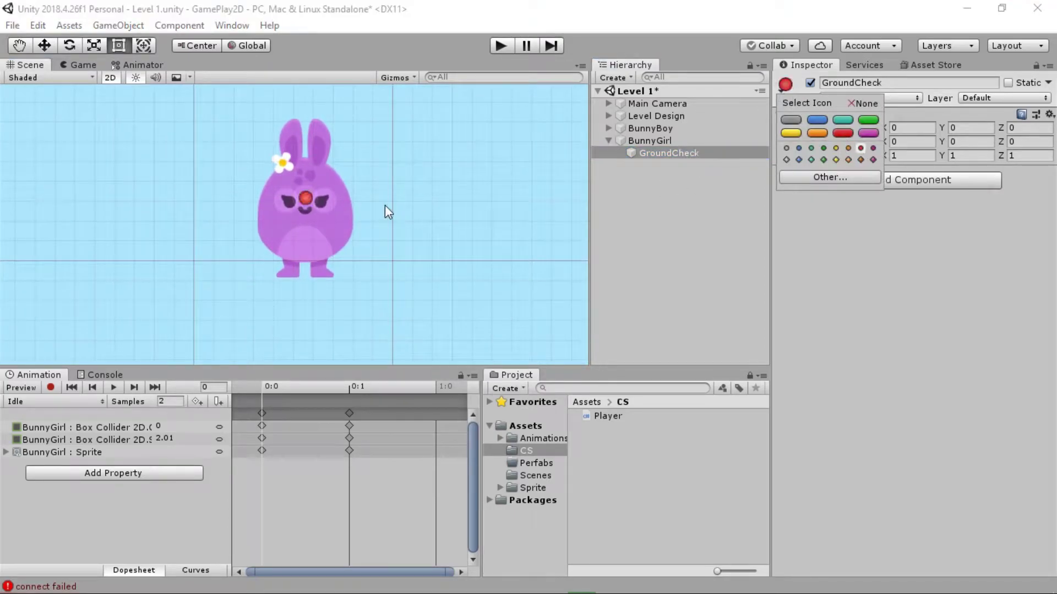
Move GroundCheck down to Position Y -1.006, just below BunnyGirl's feet.
scroll(308, 201, "up", 3)
left_click(297, 199)
key("w")
left_click_drag(301, 148, 297, 265)
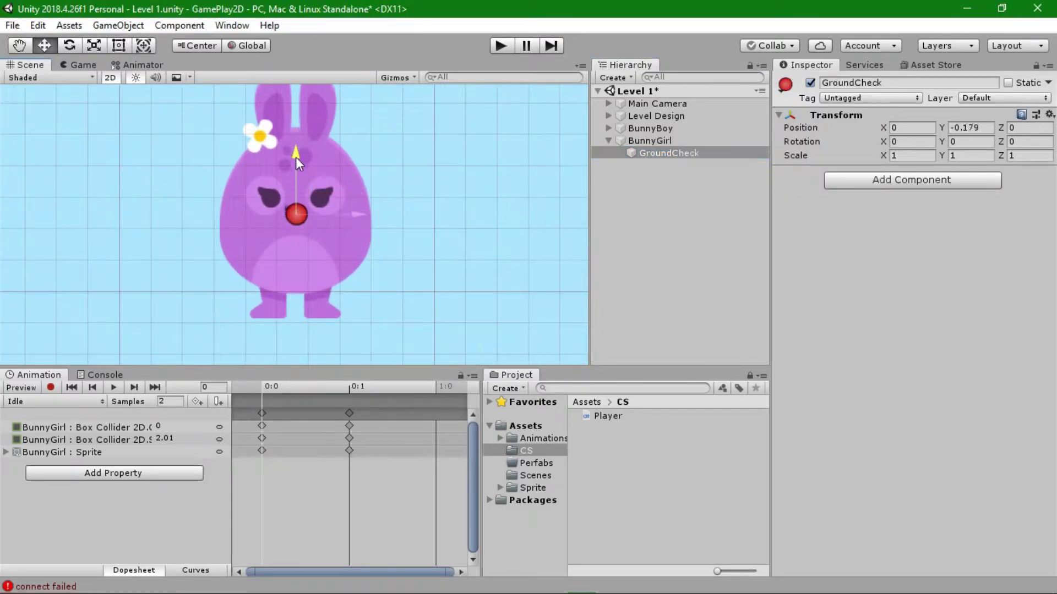
scroll(324, 300, "up", 2)
scroll(324, 302, "up", 3)
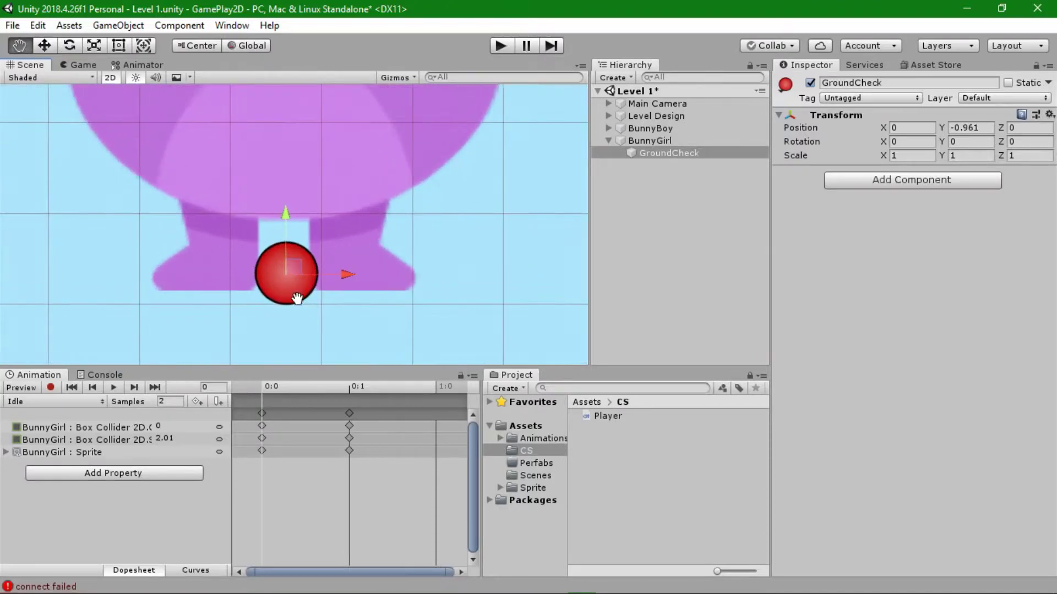
left_click_drag(295, 201, 293, 215)
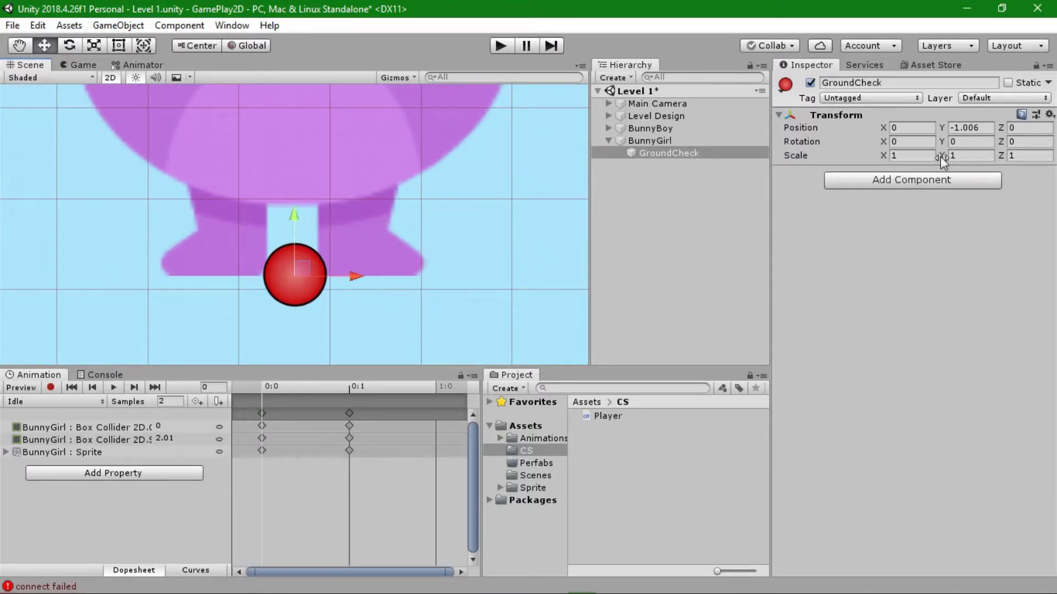
left_click(650, 140)
scroll(887, 222, "down", 5)
scroll(887, 223, "down", 5)
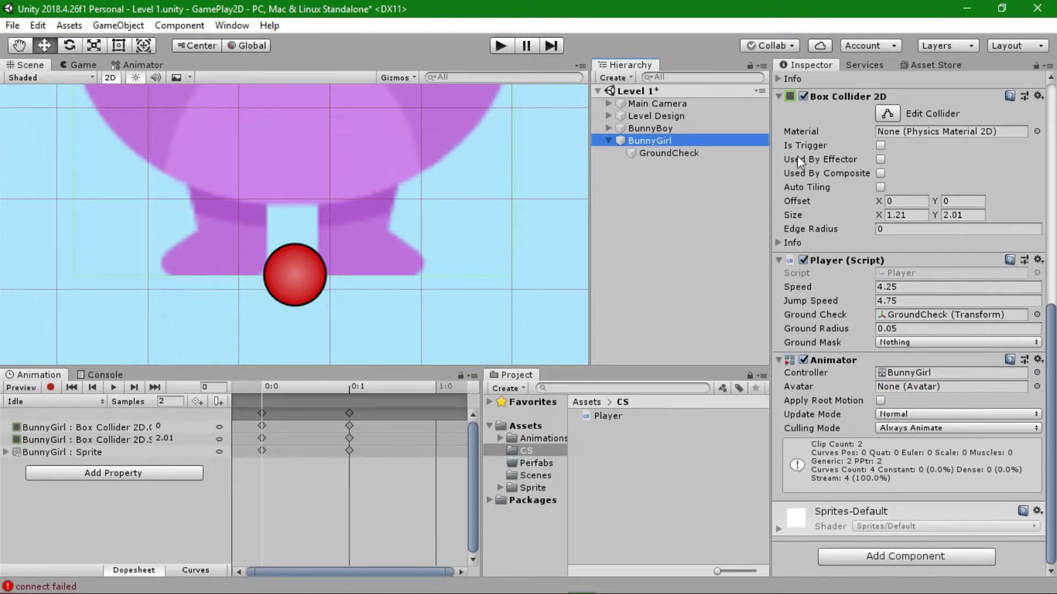
Add a new user layer named 'Ground' via Add Layer.
left_click(626, 114)
left_click(608, 115)
left_click(650, 128)
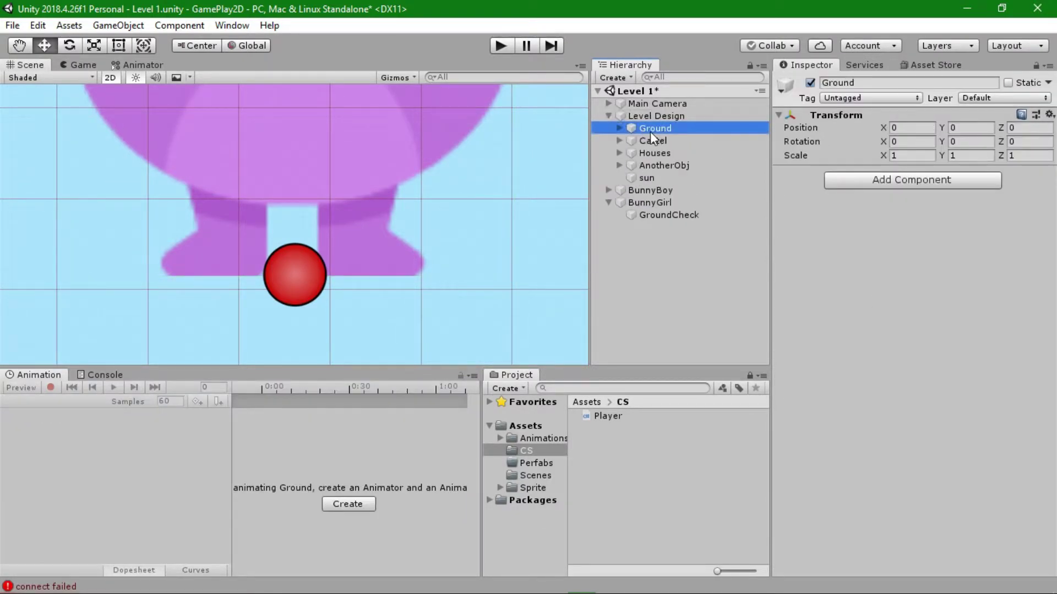
left_click(968, 97)
left_click(961, 205)
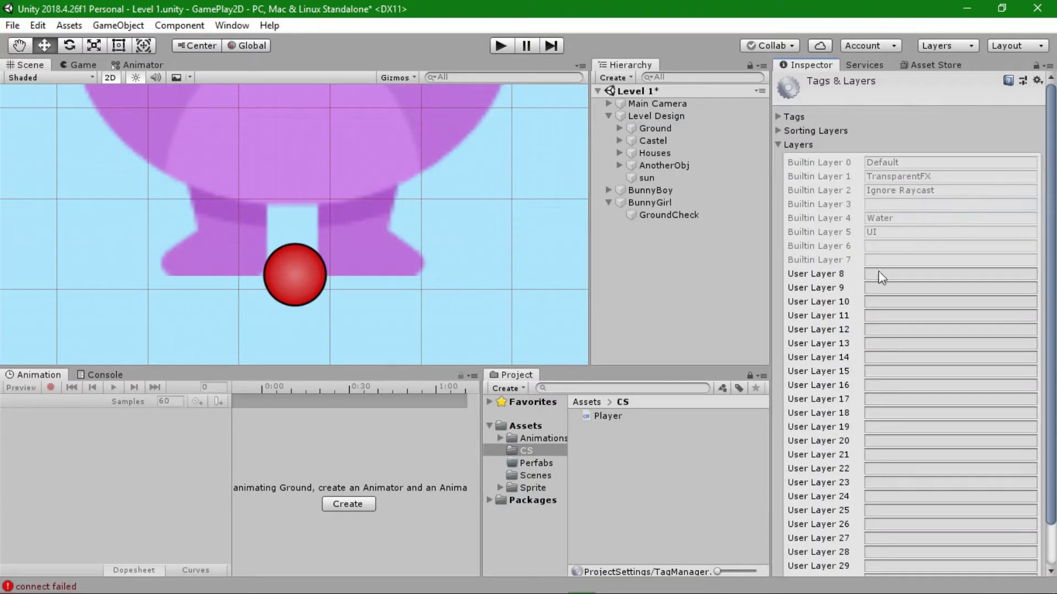
left_click(879, 273)
type("Ground")
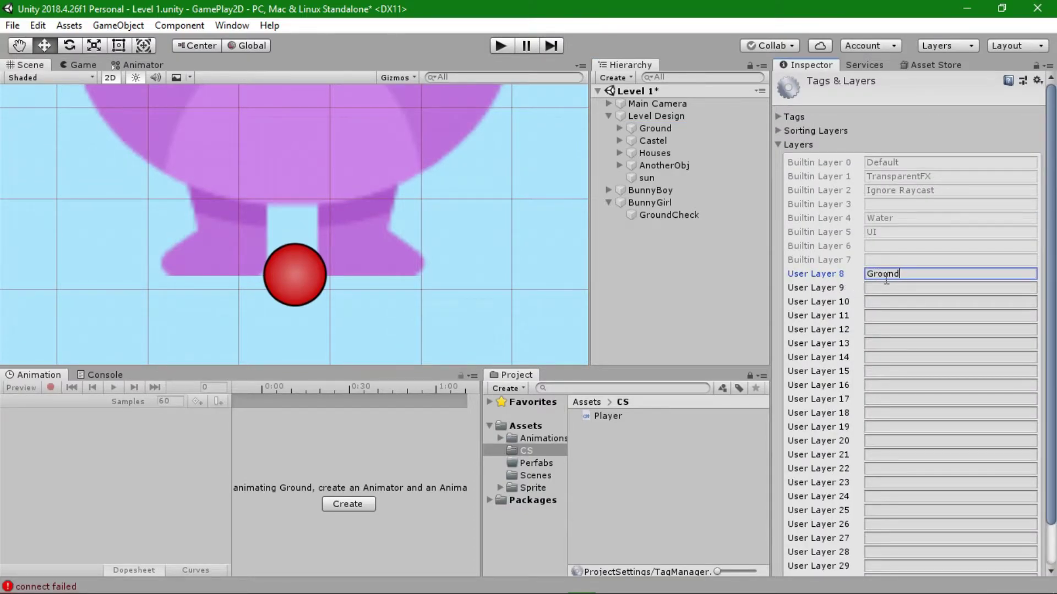
Put the Ground object and its children on the Ground layer.
left_click(677, 242)
double_click(655, 116)
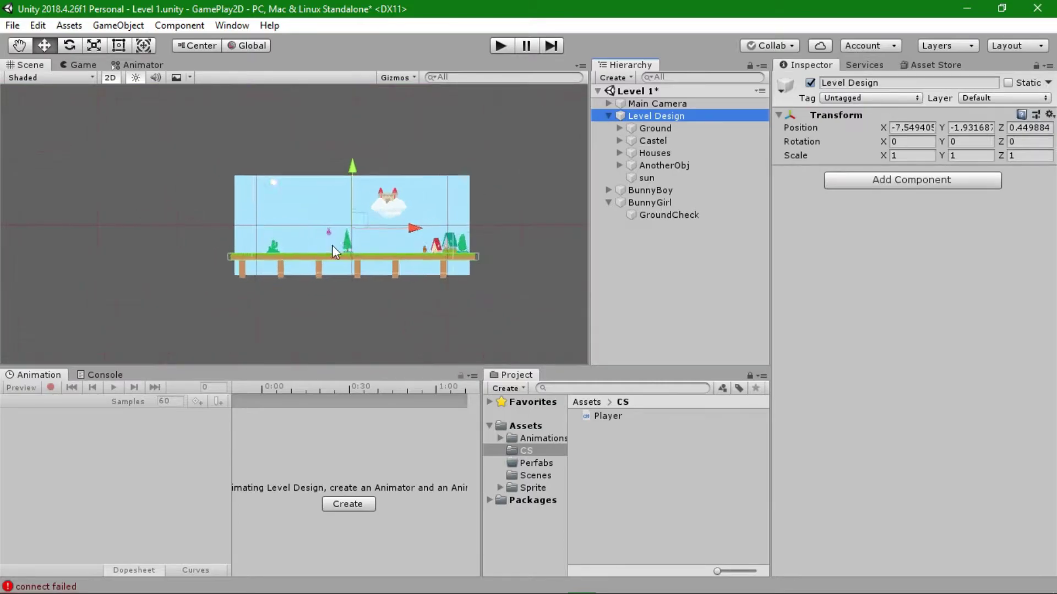
scroll(332, 245, "up", 5)
left_click(619, 128)
left_click(646, 153)
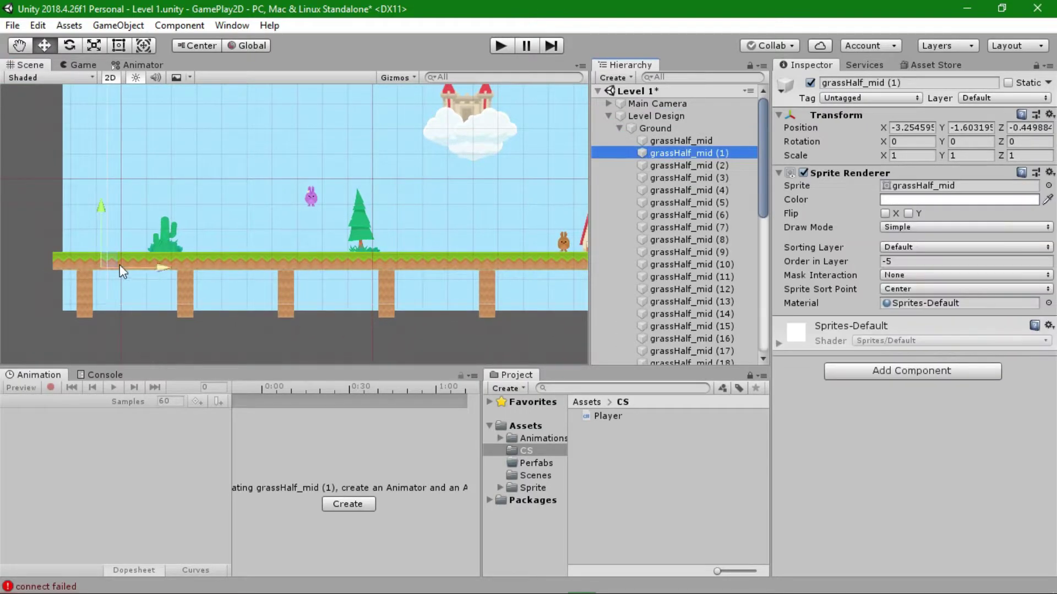
left_click(656, 128)
left_click(975, 98)
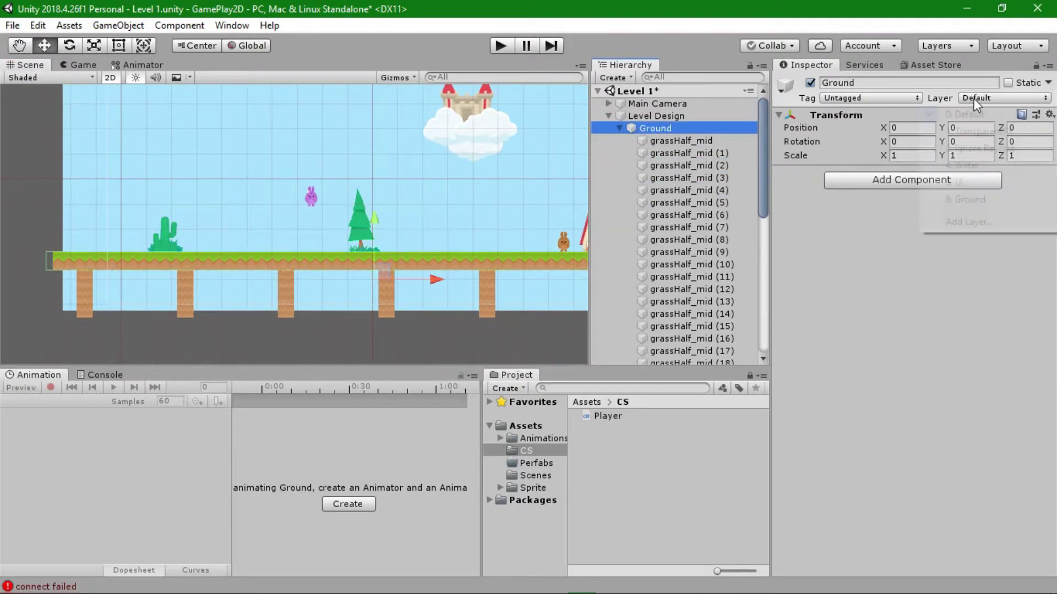
left_click(966, 199)
left_click(482, 332)
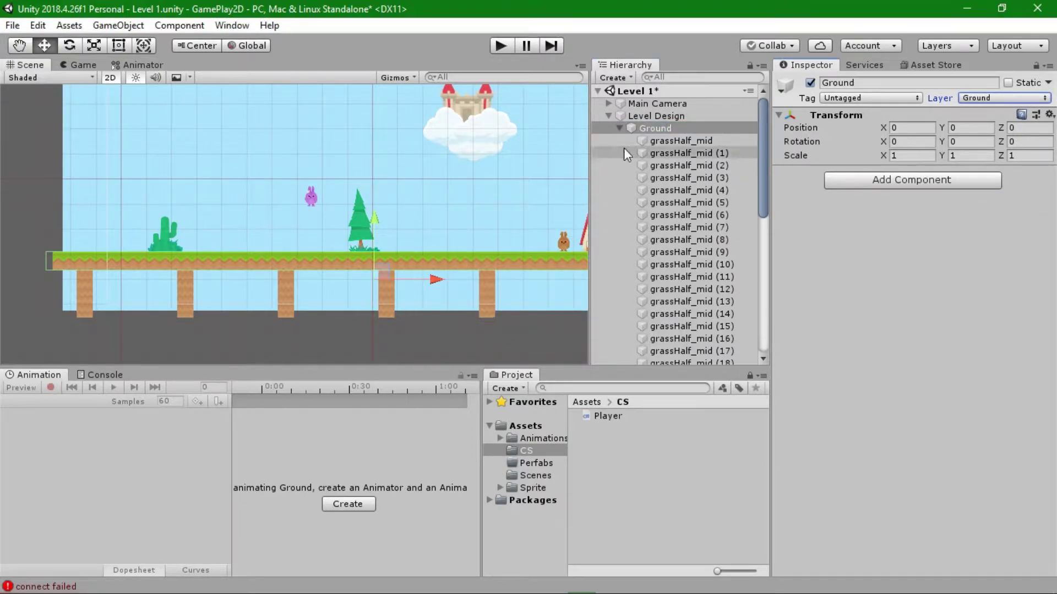
left_click(619, 128)
left_click(608, 116)
Set BunnyGirl's Ground Mask to Ground and save everything with Save All.
left_click(658, 142)
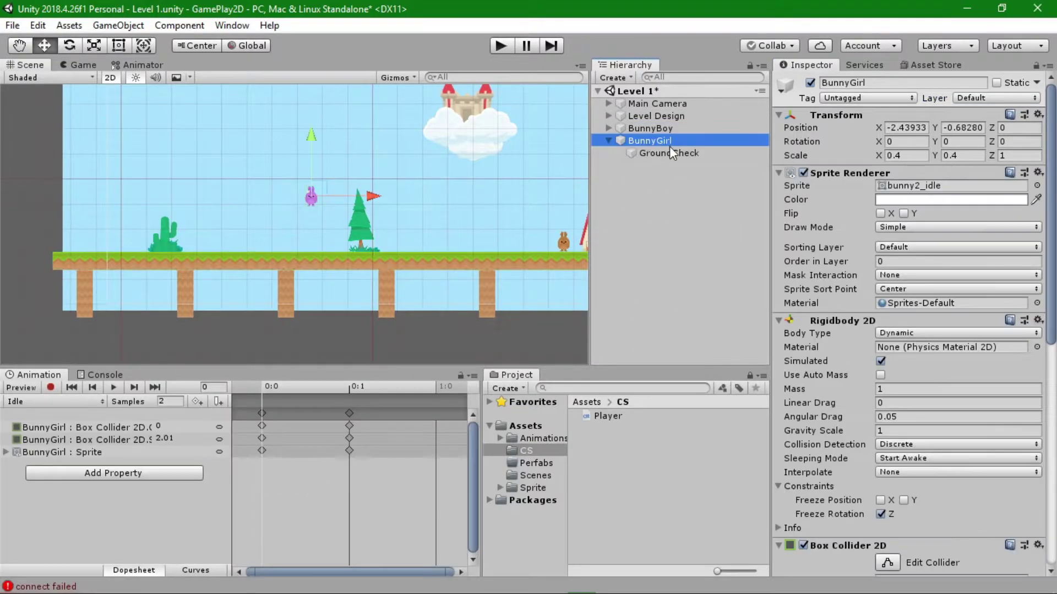
scroll(983, 428, "down", 10)
left_click(905, 346)
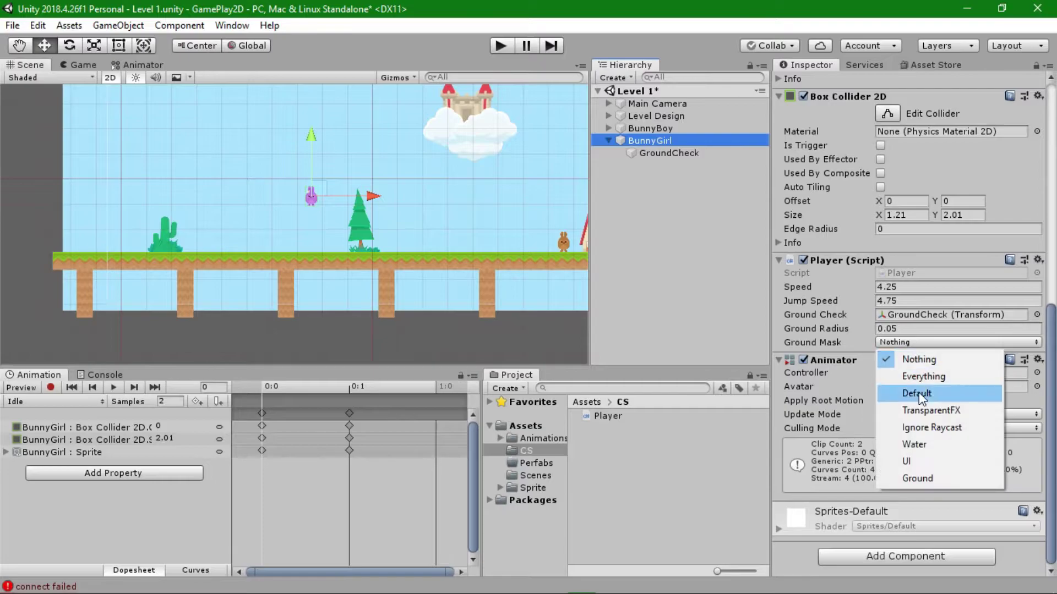
left_click(917, 478)
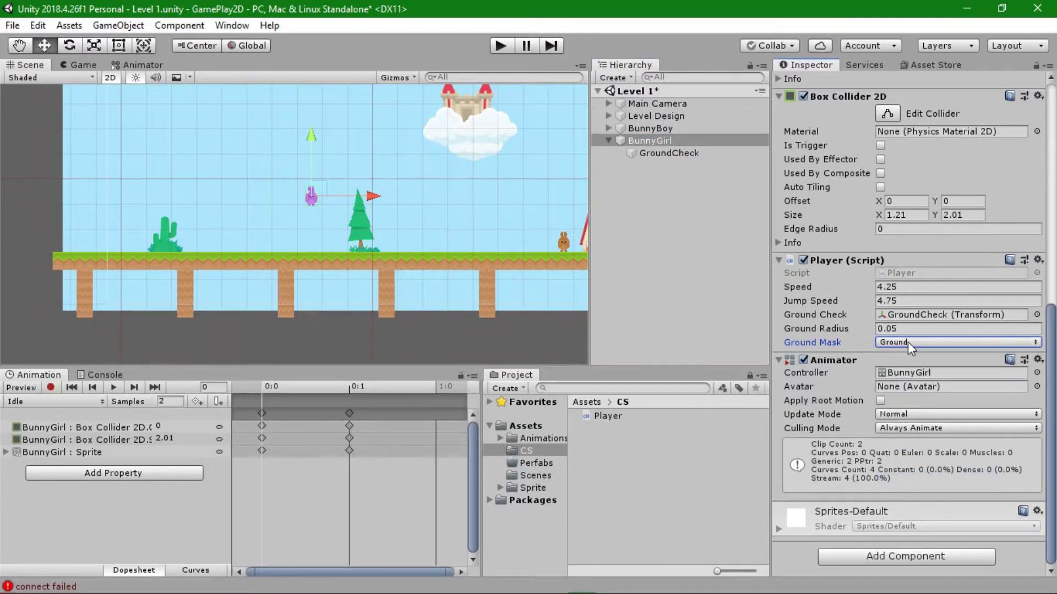
key("ctrl+s")
left_click(297, 240)
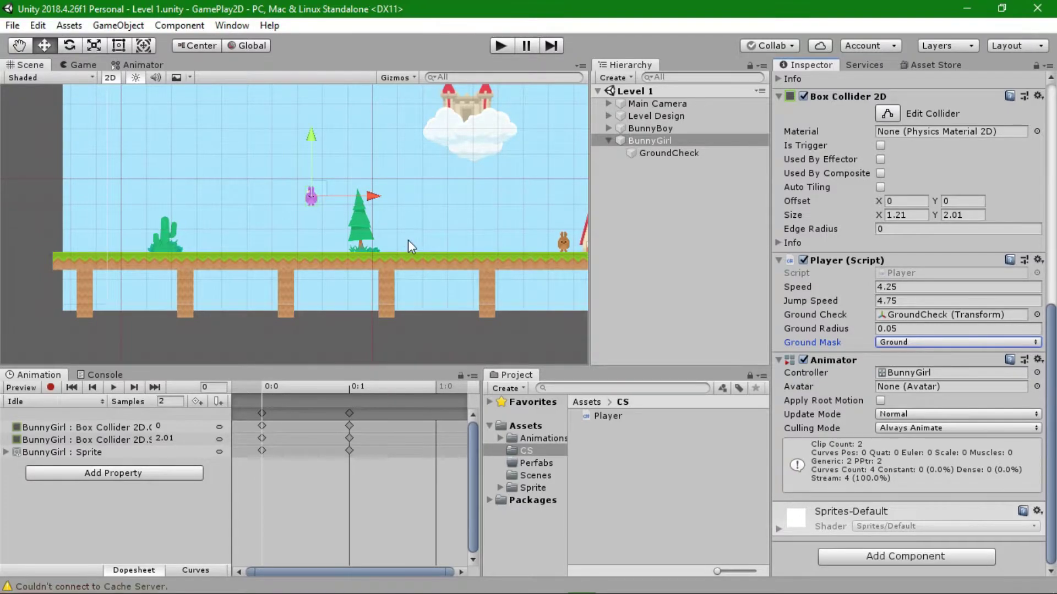
left_click(495, 47)
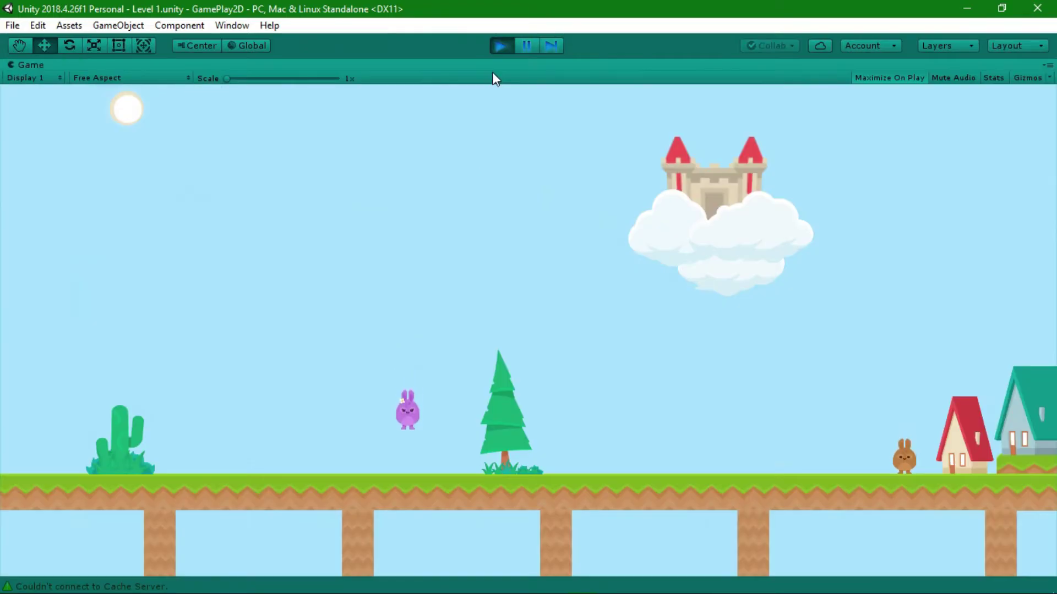
key("Right")
key("Left")
key("space")
key("Left")
key("space")
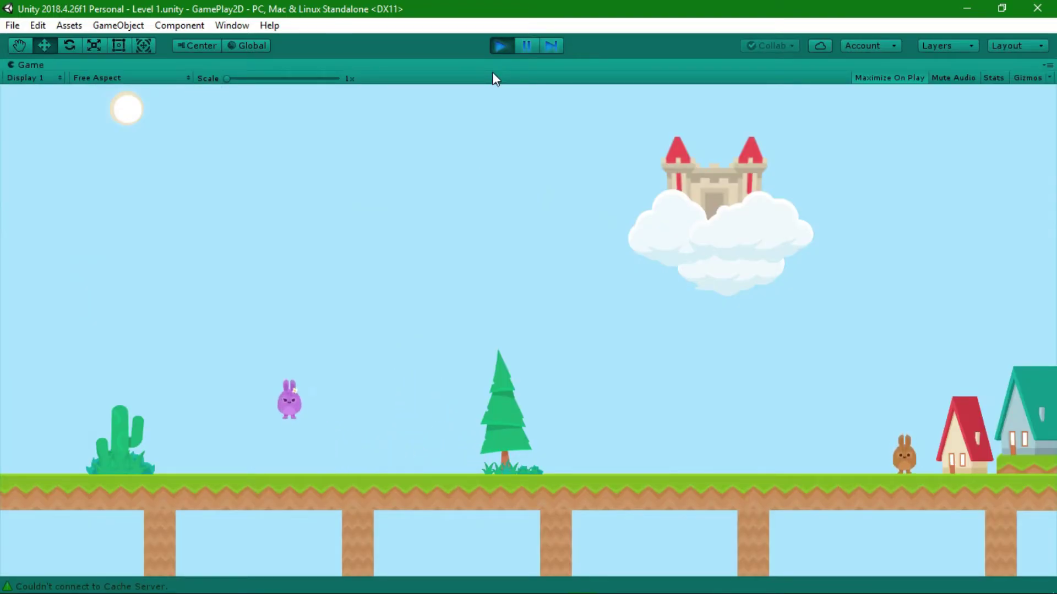
key("Right")
key("space")
key("Left")
key("Right")
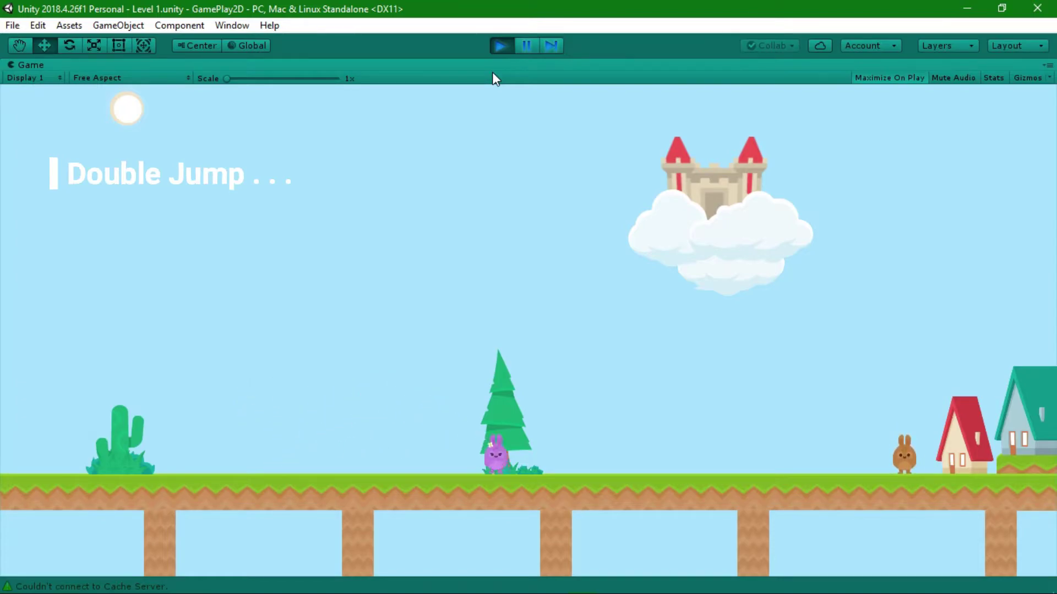
key("space")
key("Left")
key("space")
key("Right")
key("Left")
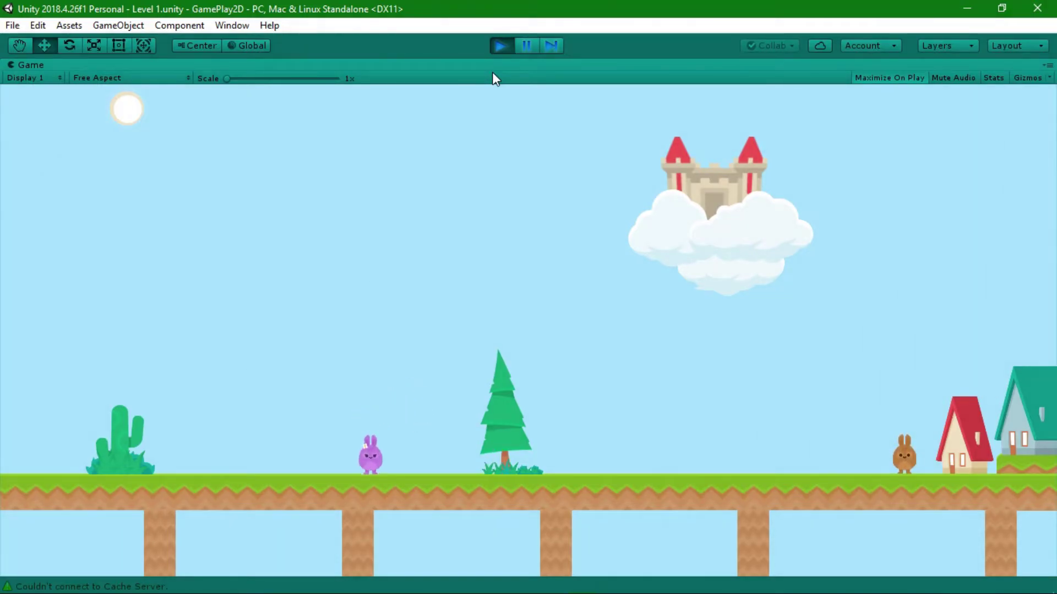
key("space")
left_click(500, 46)
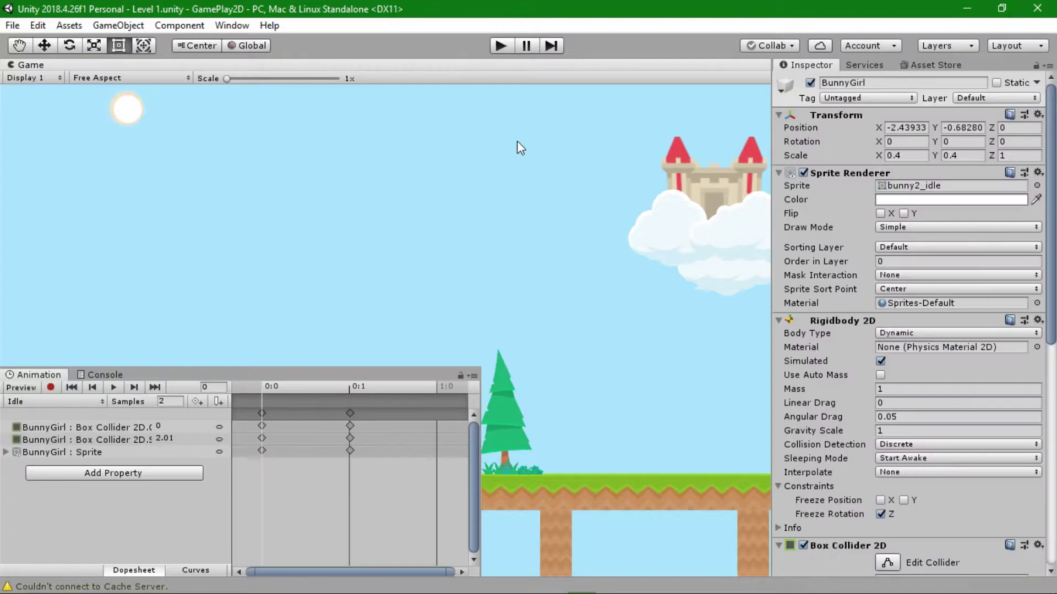
Declare a new bool DoubleJump field at the top of Player.cs.
left_click(385, 588)
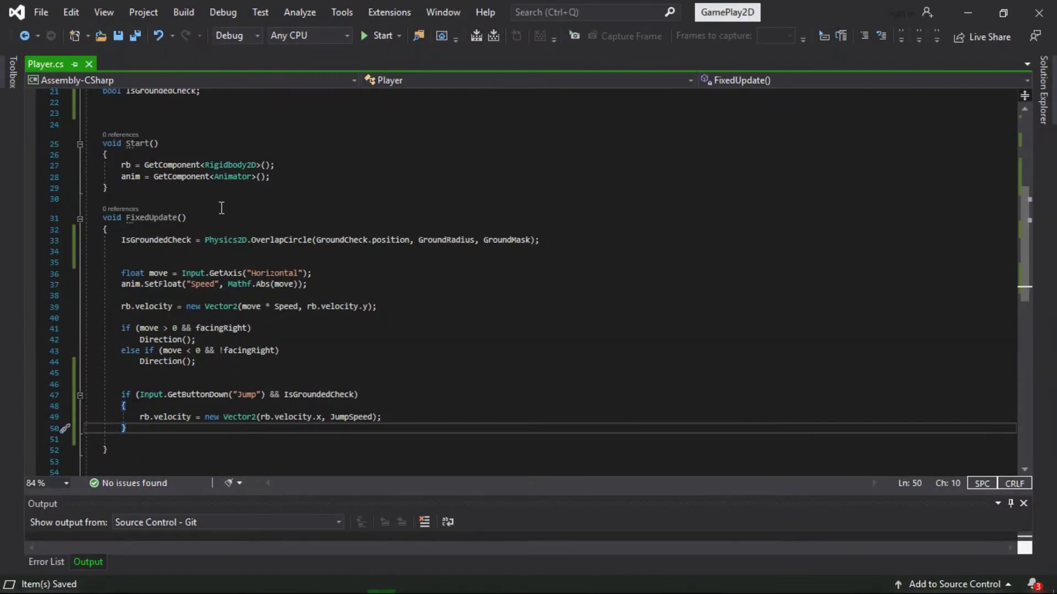
scroll(218, 322, "up", 7)
key("Return")
key("Return")
type("bool ")
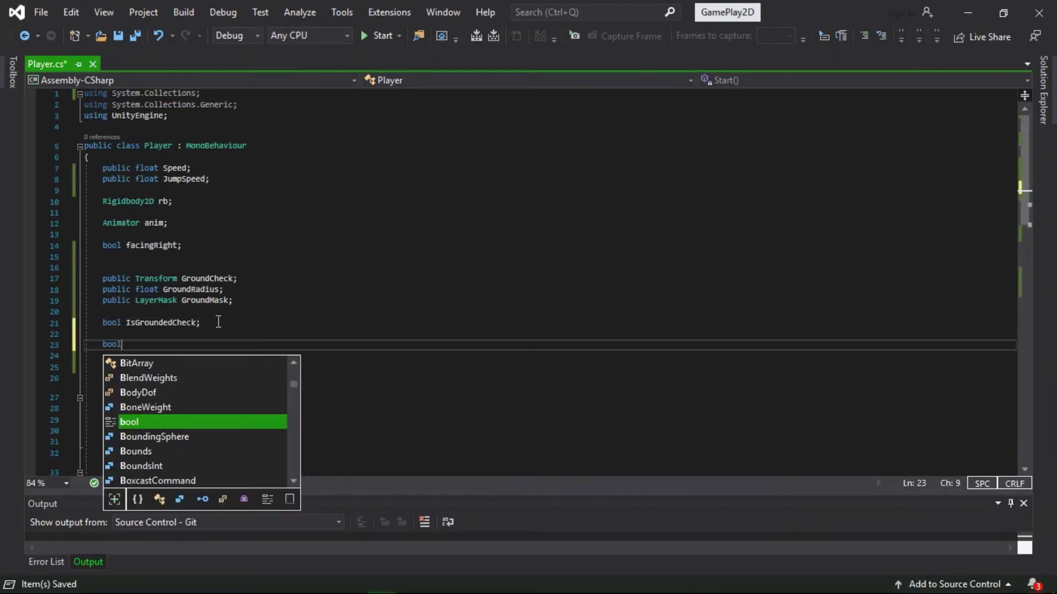
type("Du")
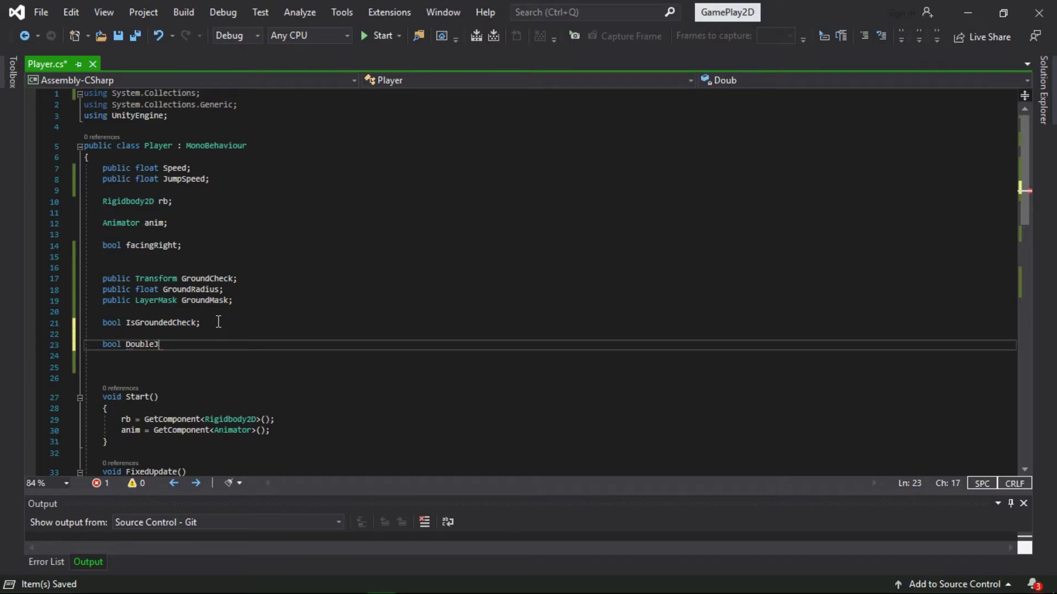
After the grounded jump block, add an empty else-if branch on GetButtonDown("Jump") && DoubleJump.
left_click(211, 367)
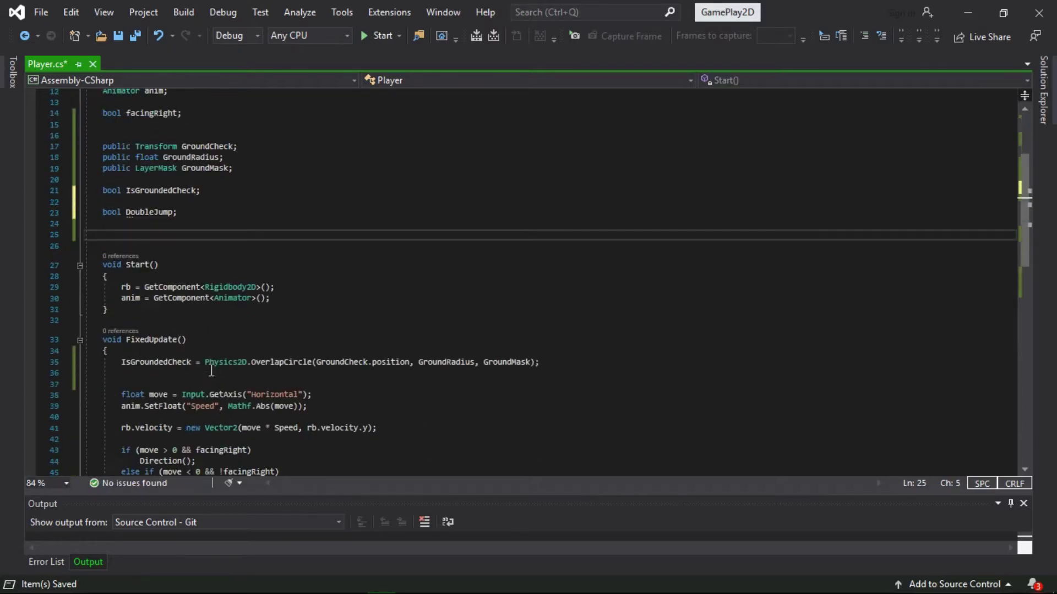
scroll(211, 370, "down", 10)
left_click(133, 317)
key("Return")
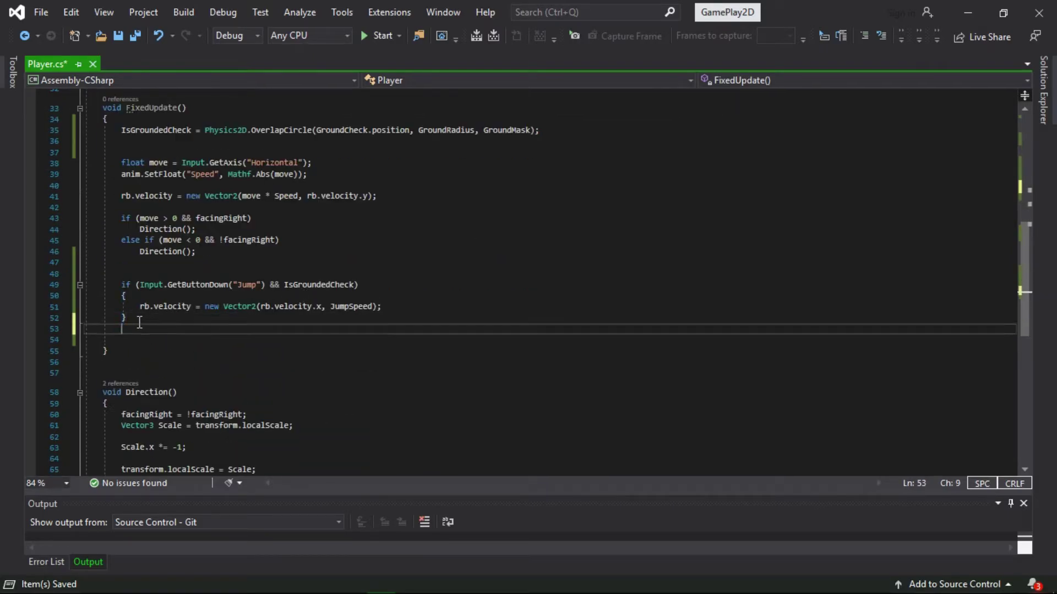
type("else if(")
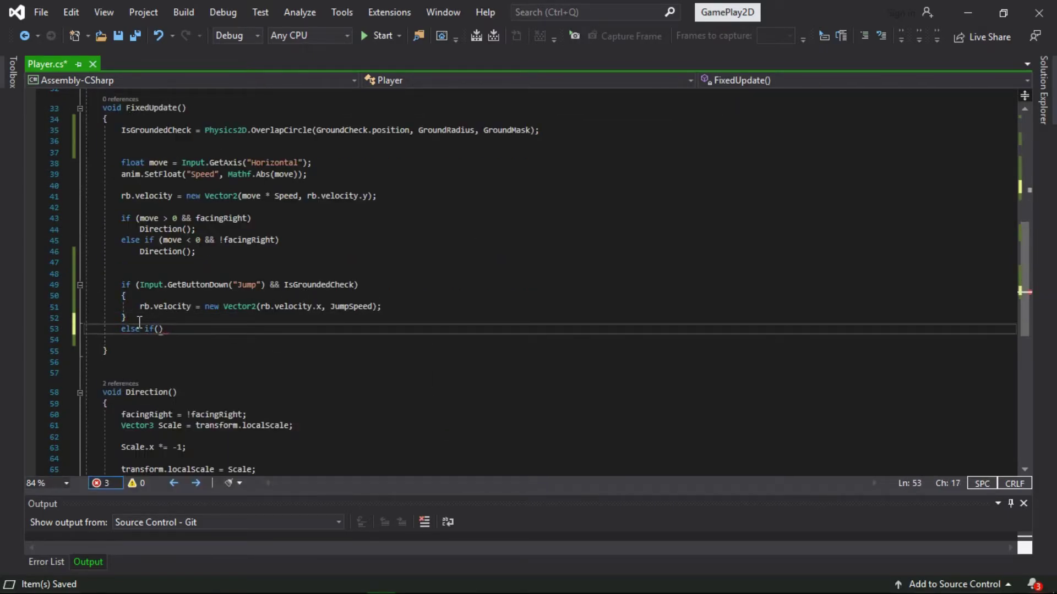
type("Input.Get")
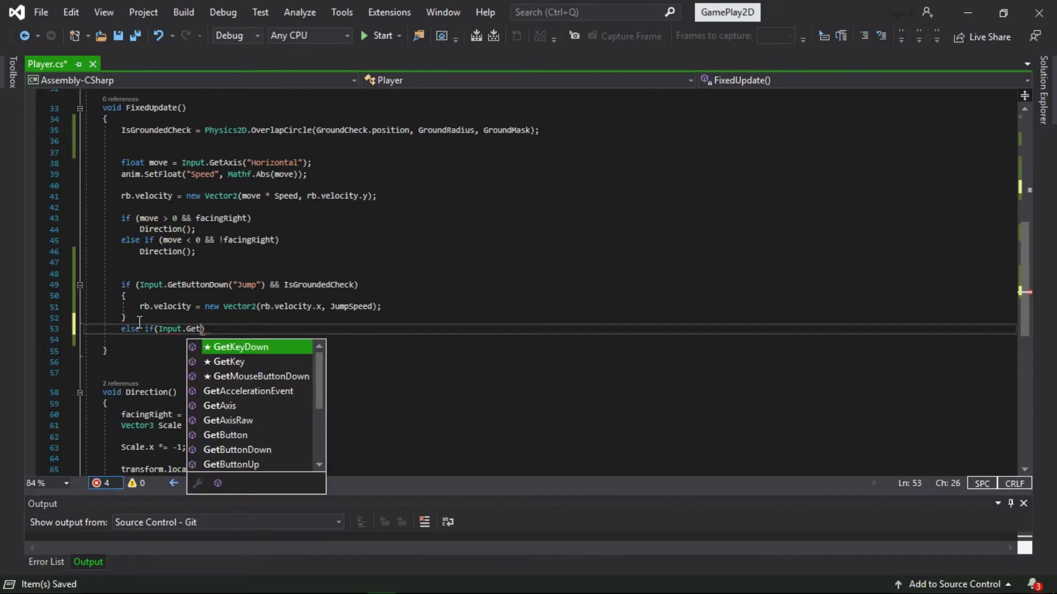
type("ButtonD")
key("Tab")
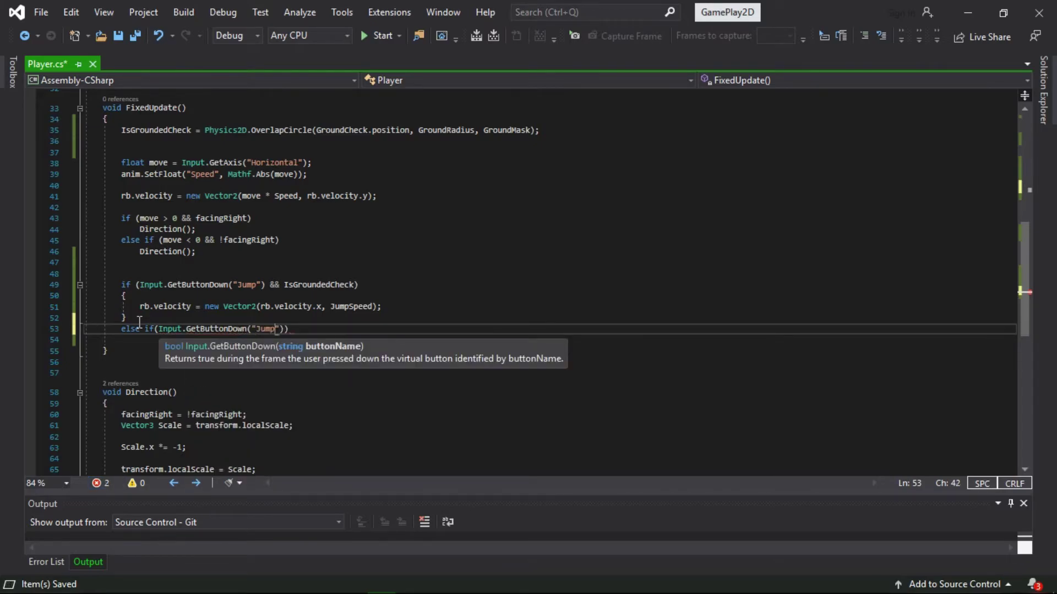
type("\") && ")
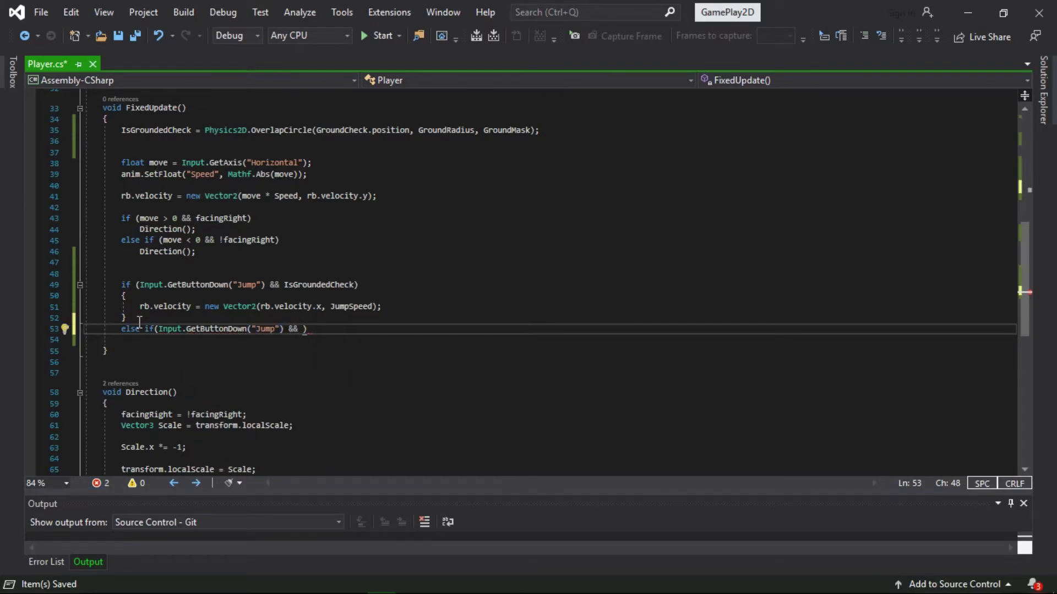
type("Dou")
key("Tab")
key("Return")
type("{")
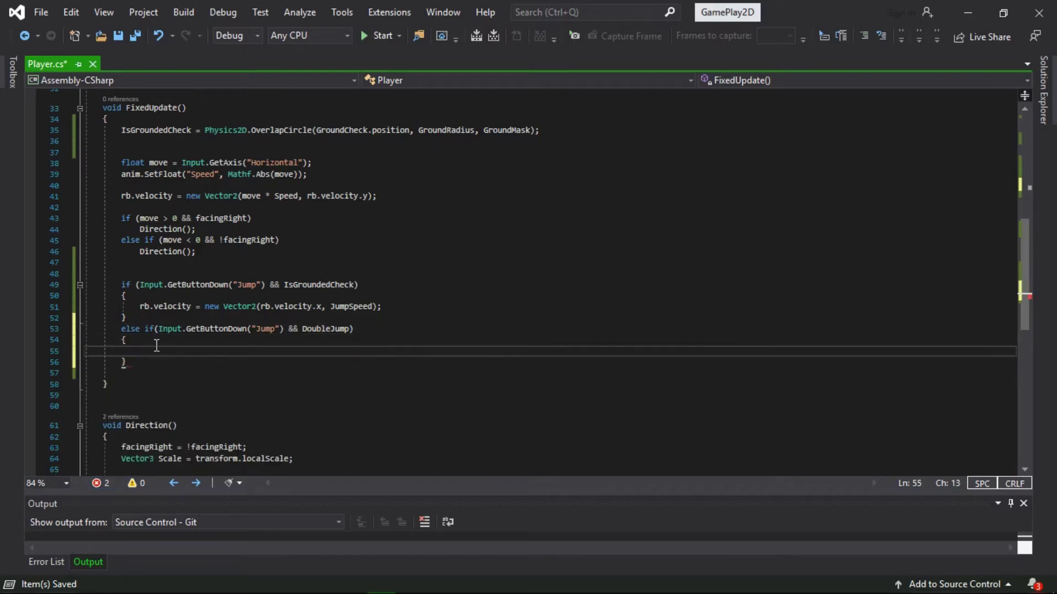
Start a DoubleJump assignment on a new line inside the grounded jump block.
left_click(405, 312)
key("Return")
type("Dou")
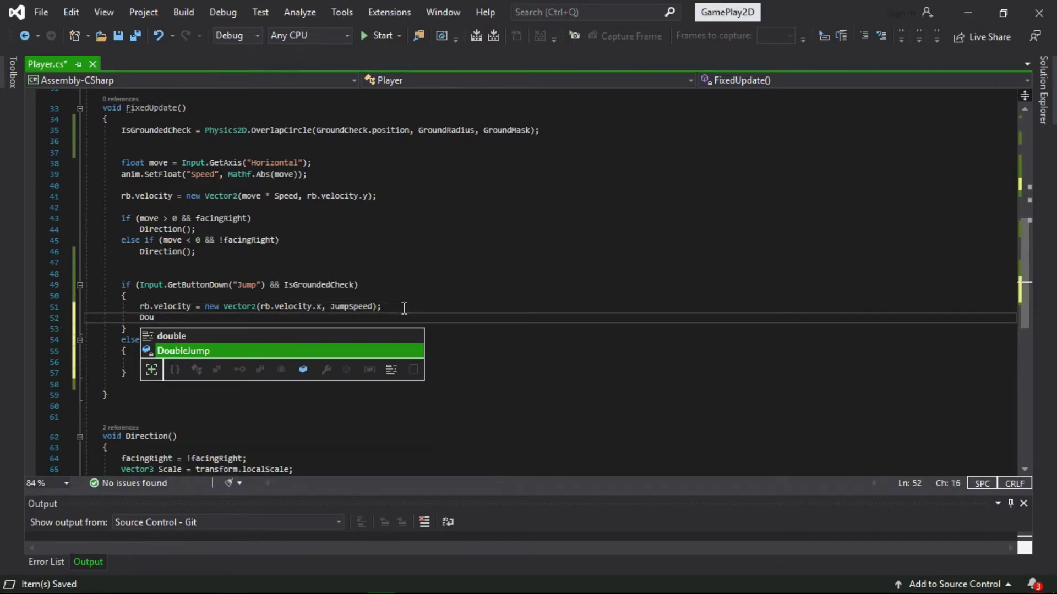
key("Tab")
Set DoubleJump to true in the jump block, and initialize it to false in Start.
type("= true;")
scroll(227, 290, "up", 8)
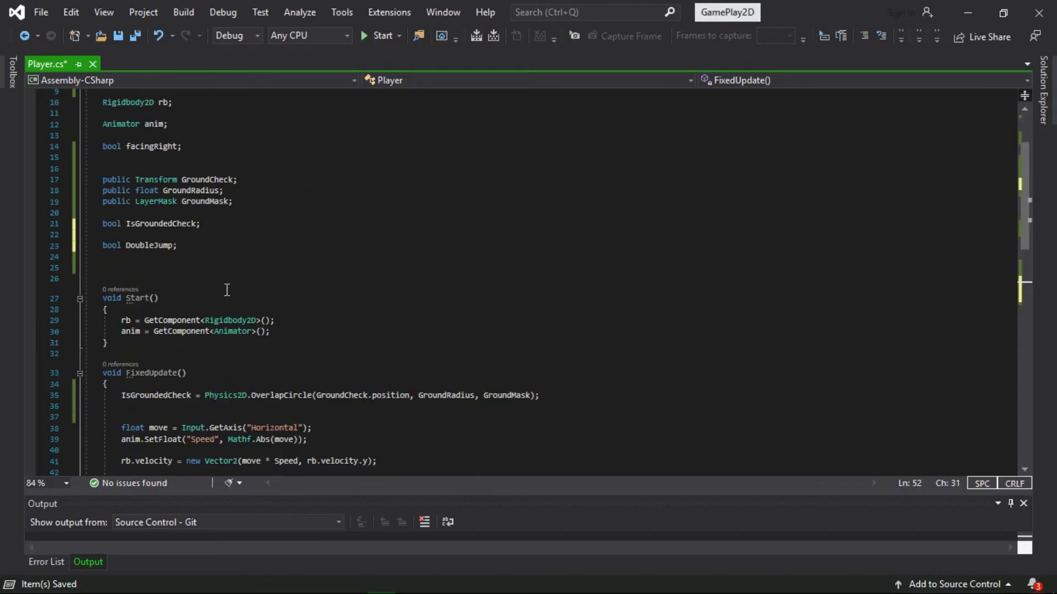
left_click(134, 308)
key("Return")
type("DoubleJump = ")
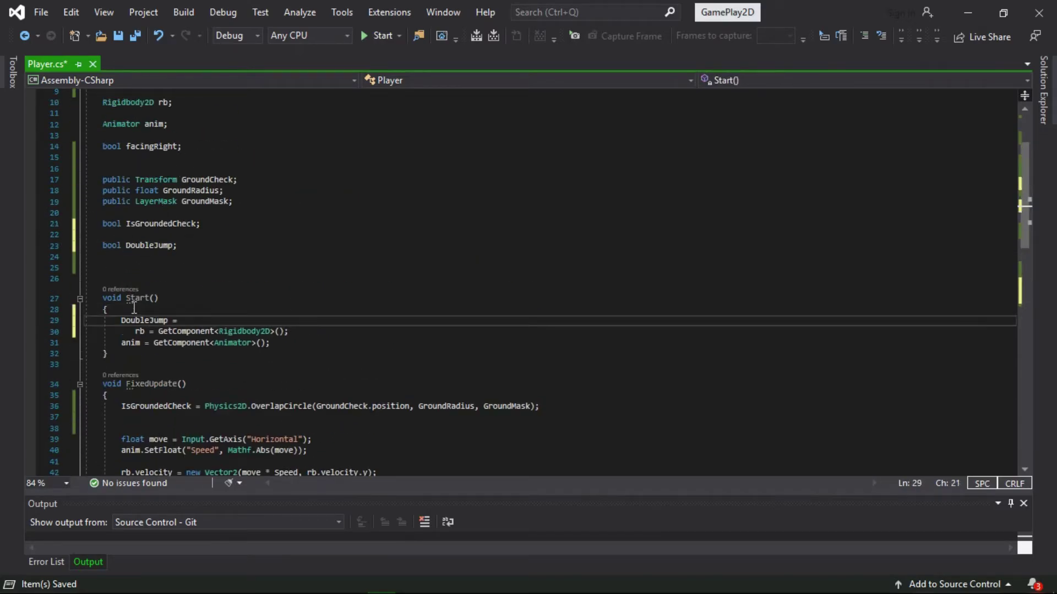
type("false;")
In the double-jump branch, set rb.velocity to new Vector2(rb.velocity.x, JumpSpeed).
scroll(178, 334, "down", 7)
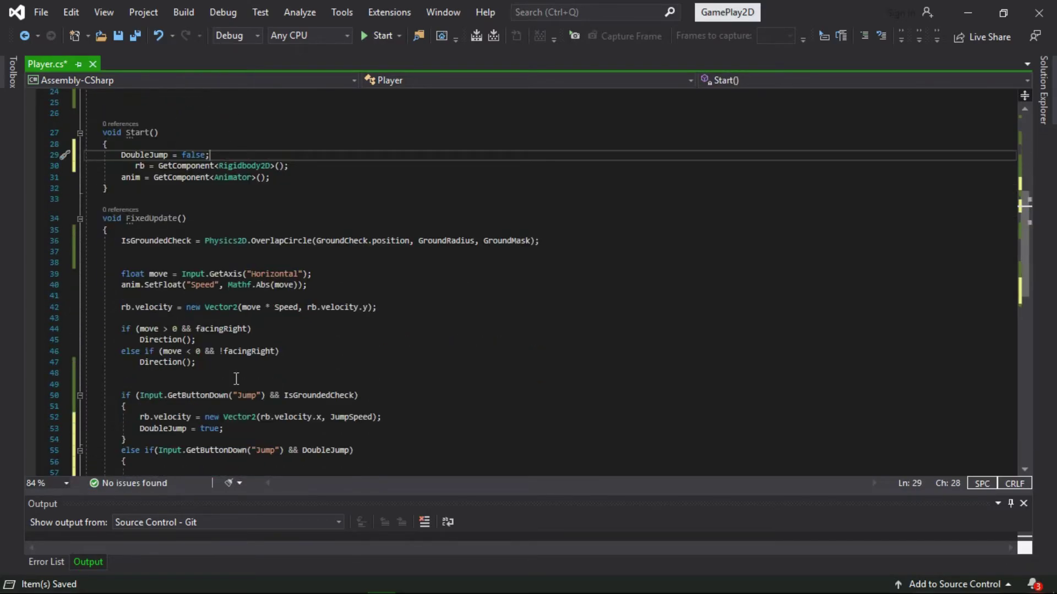
scroll(171, 322, "down", 3)
left_click(163, 309)
left_click_drag(224, 262, 180, 252)
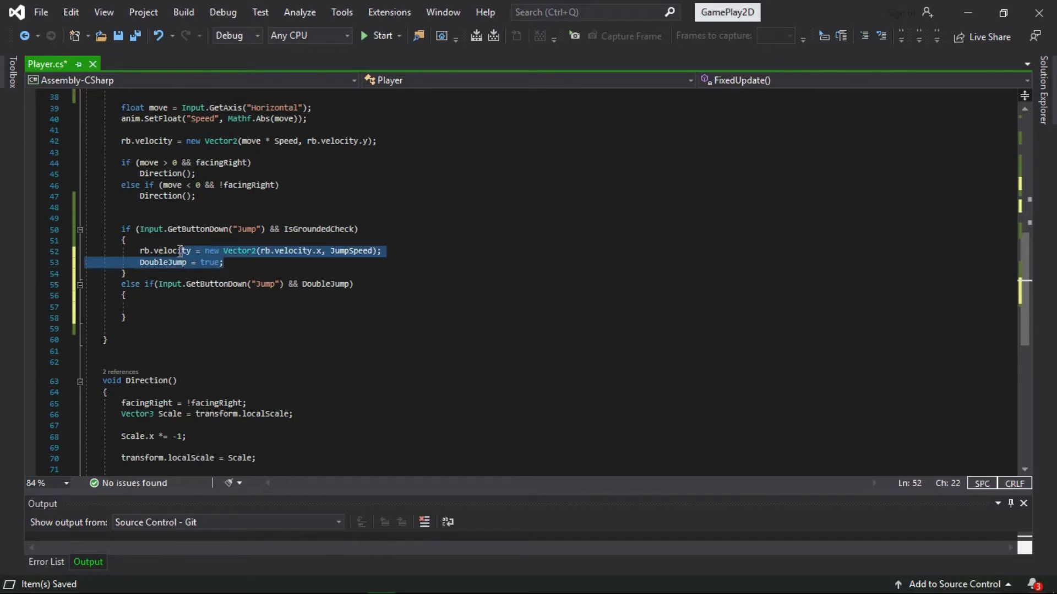
left_click(153, 307)
type("rb.ve")
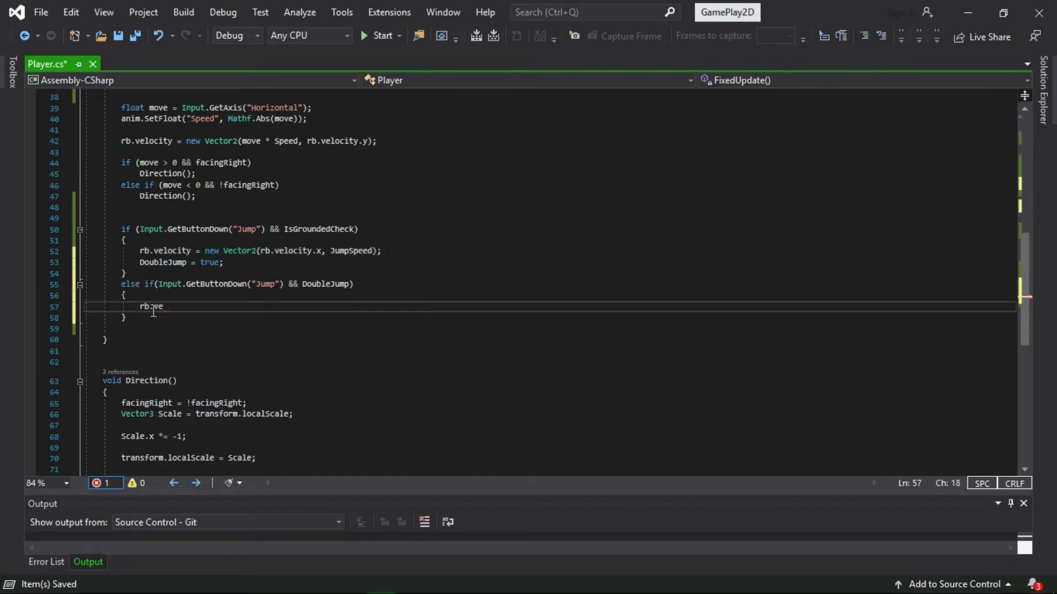
type("locity = new Vec")
key("Tab")
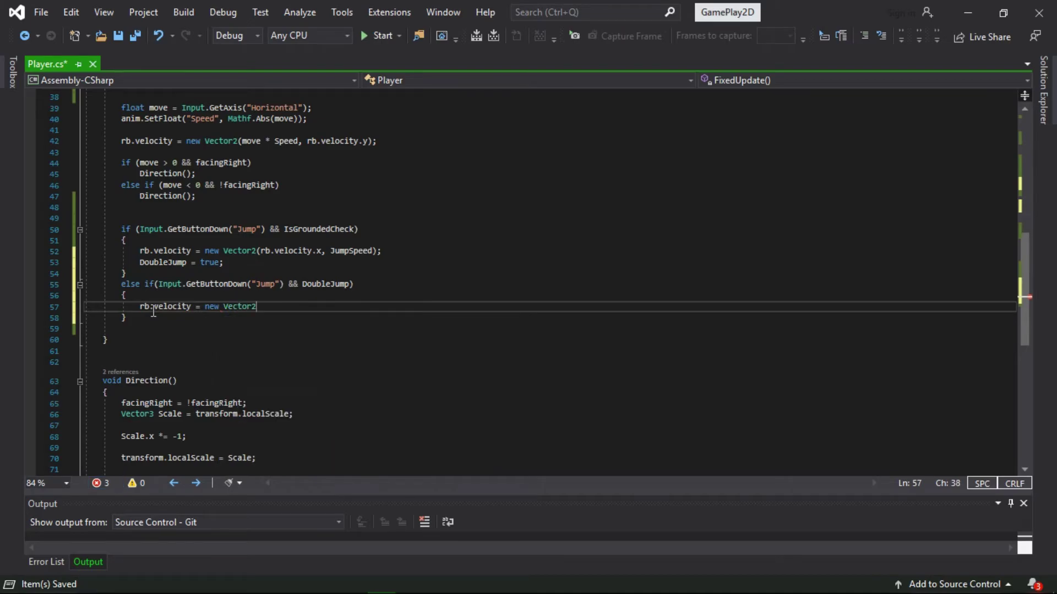
type("(rb.velocity.")
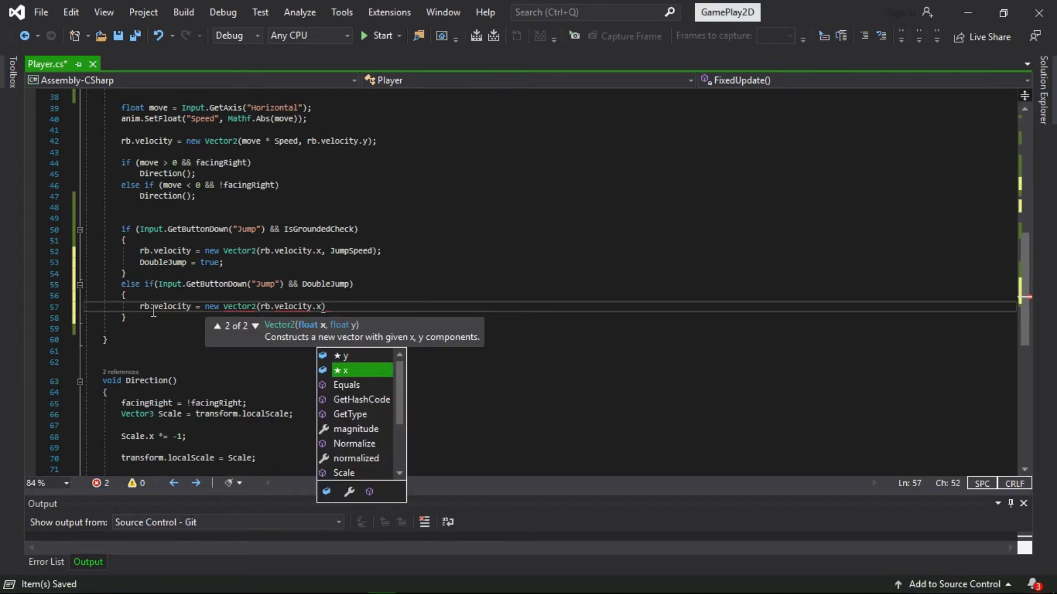
type("x, Jump")
key("Tab")
type(");")
Reset DoubleJump to false after the second jump.
key("Return")
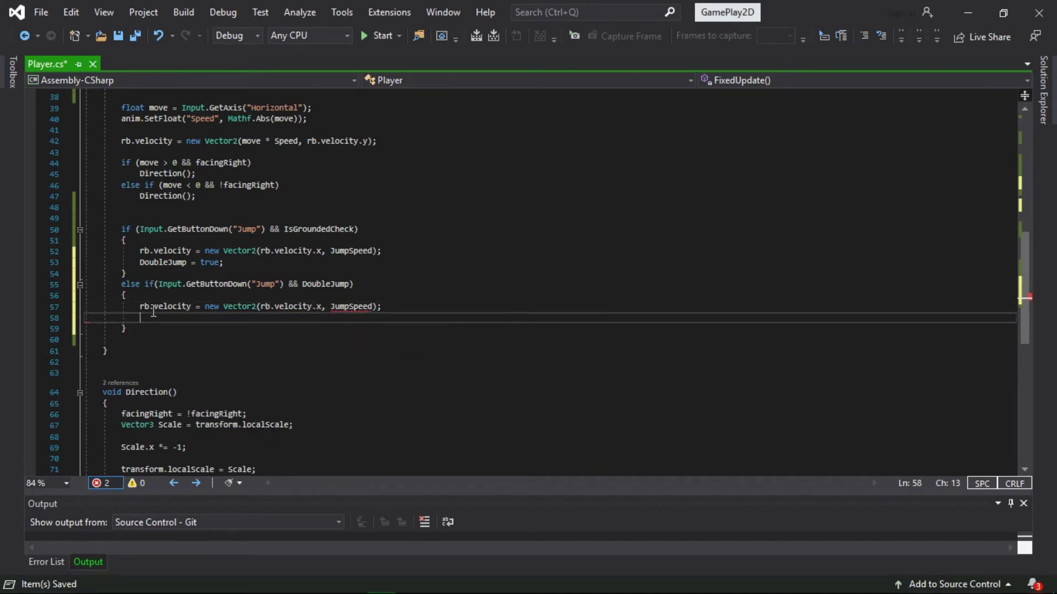
type("Doub")
key("Tab")
type("= false")
type(";")
Save Player.cs, return to Unity and enter Play mode.
left_click(247, 339)
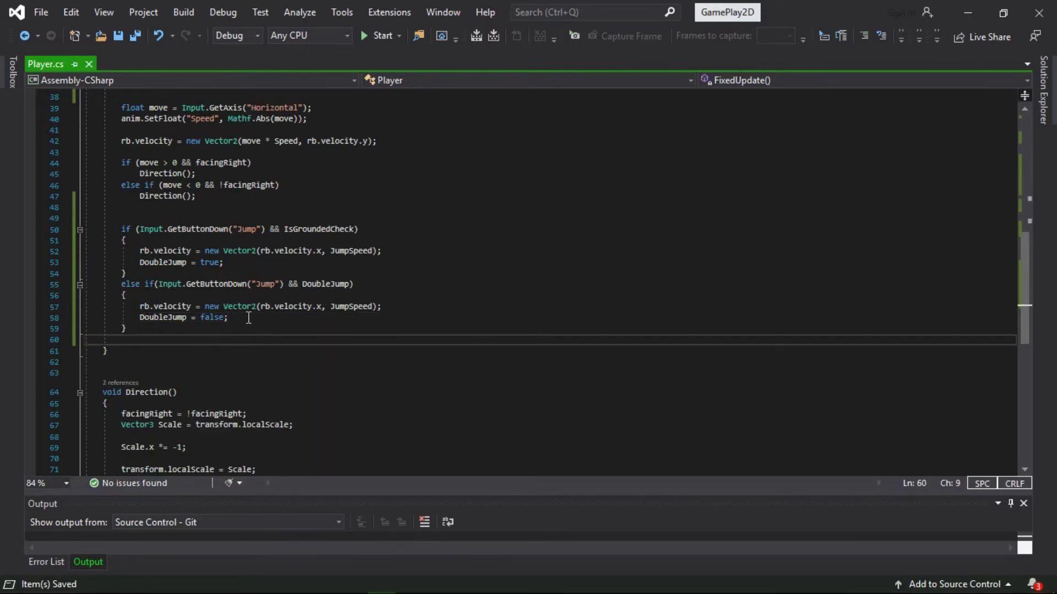
scroll(386, 314, "up", 6)
scroll(495, 311, "up", 2)
key("ctrl+k")
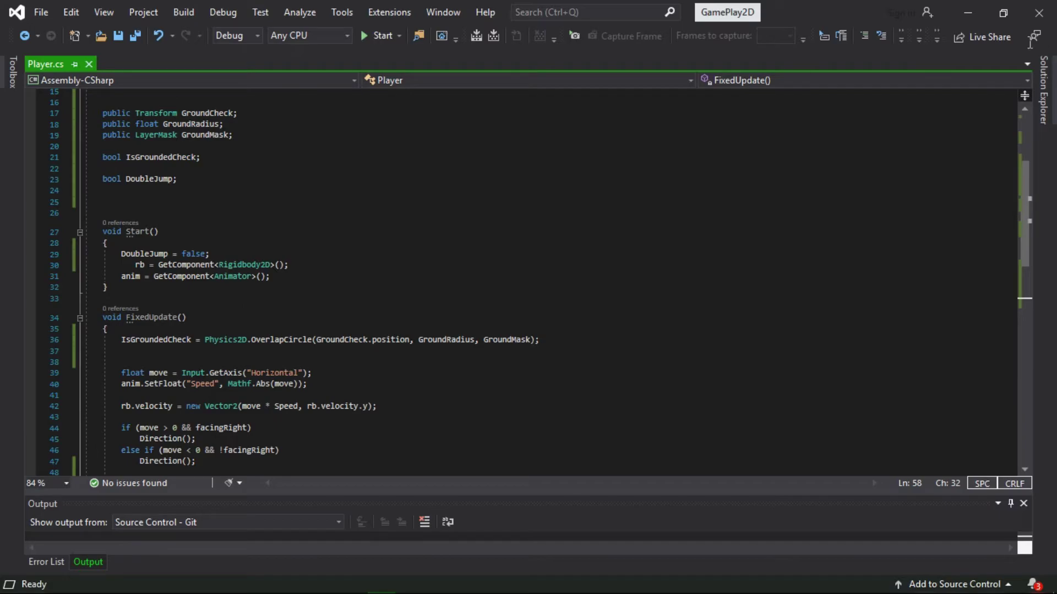
left_click(967, 12)
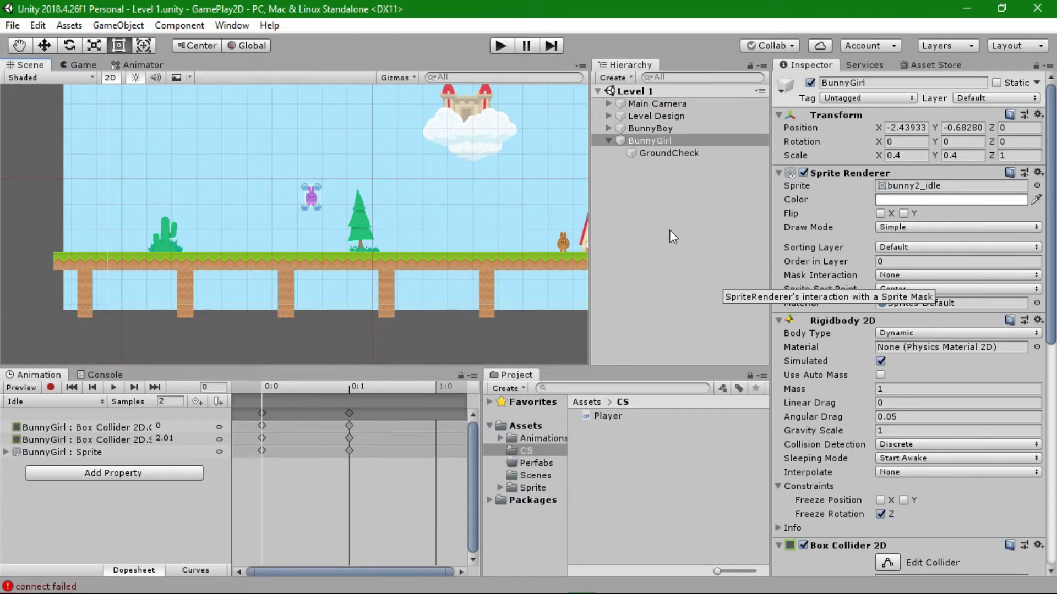
left_click(501, 47)
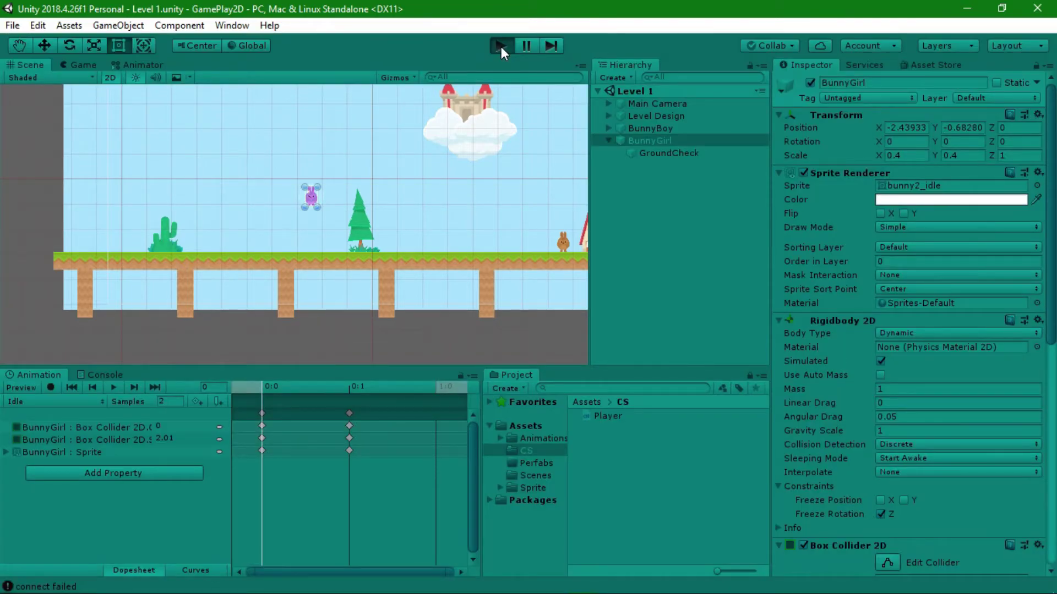
Run the bunny left and right with the arrow keys, double-jump with space near the cactus, then stop Play mode.
key("Left")
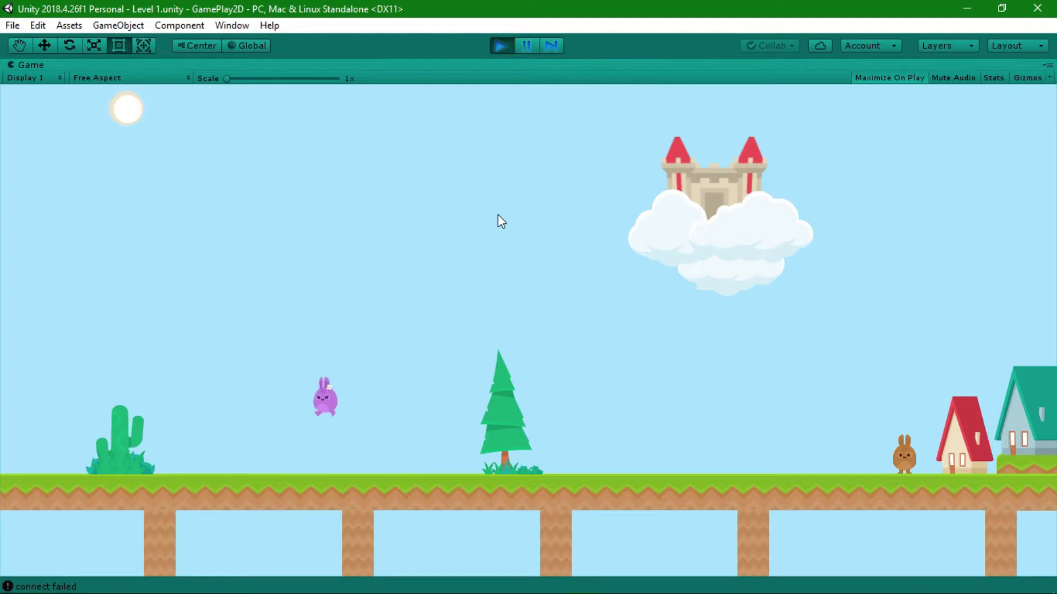
key("Right")
key("space")
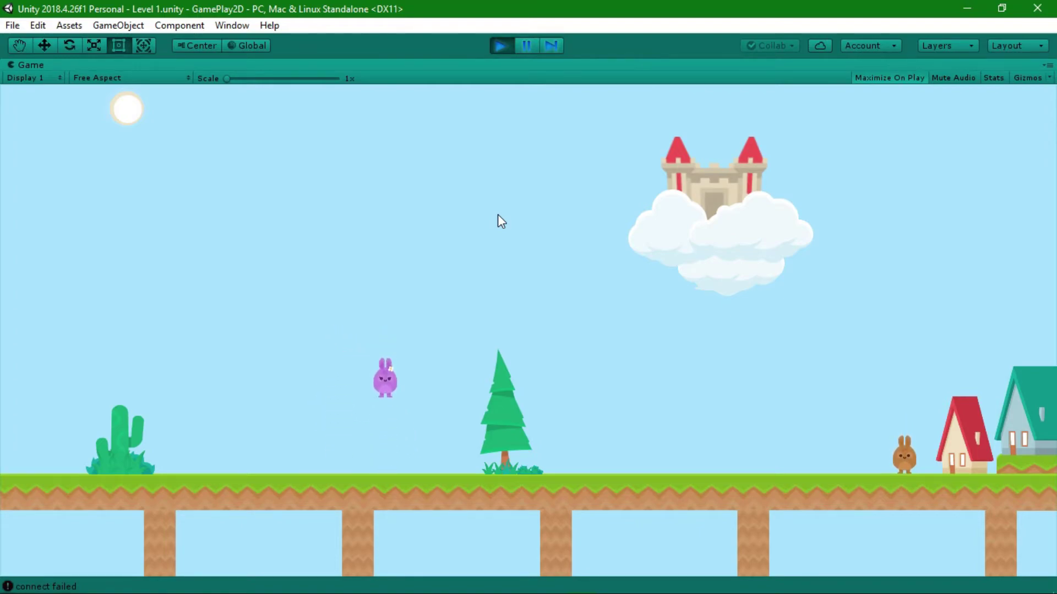
key("Left")
key("space")
key("space")
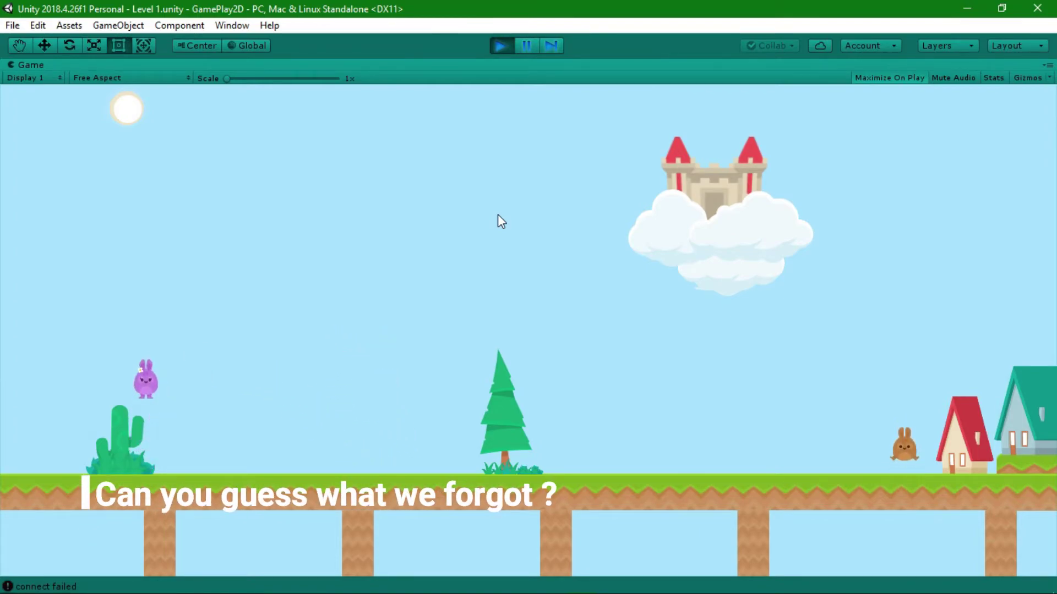
key("Right")
key("space")
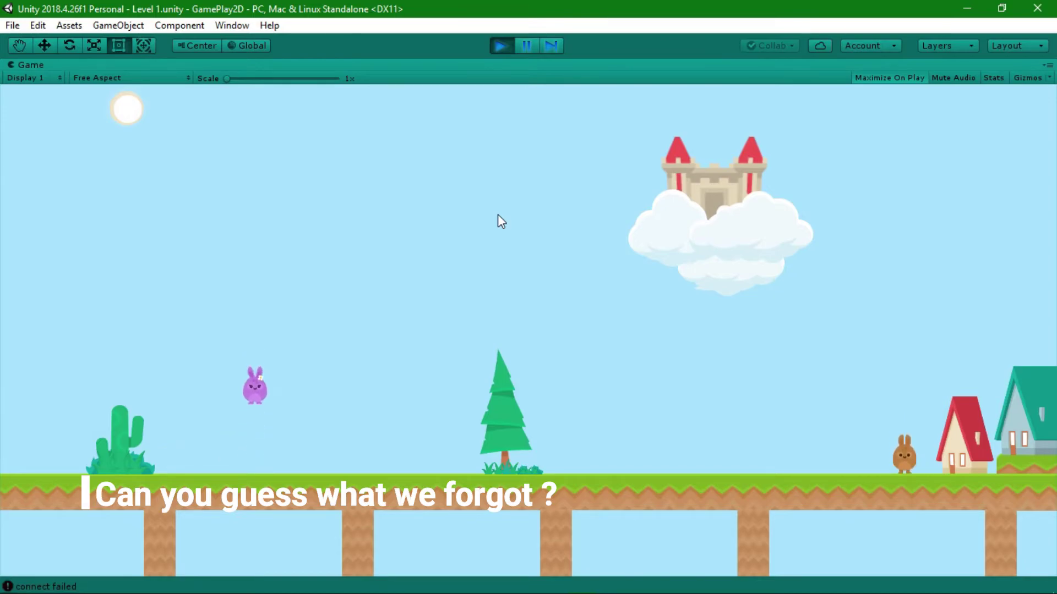
key("Right")
left_click(500, 46)
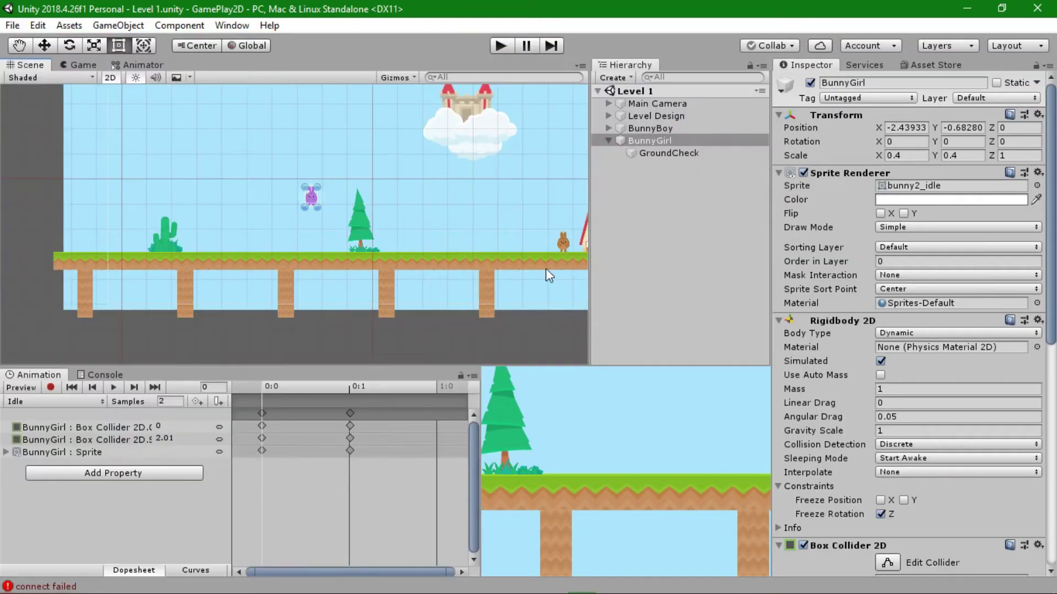
Create a new animation clip for BunnyGirl named Jump in Animations/BunnyGirl.
left_click(641, 141)
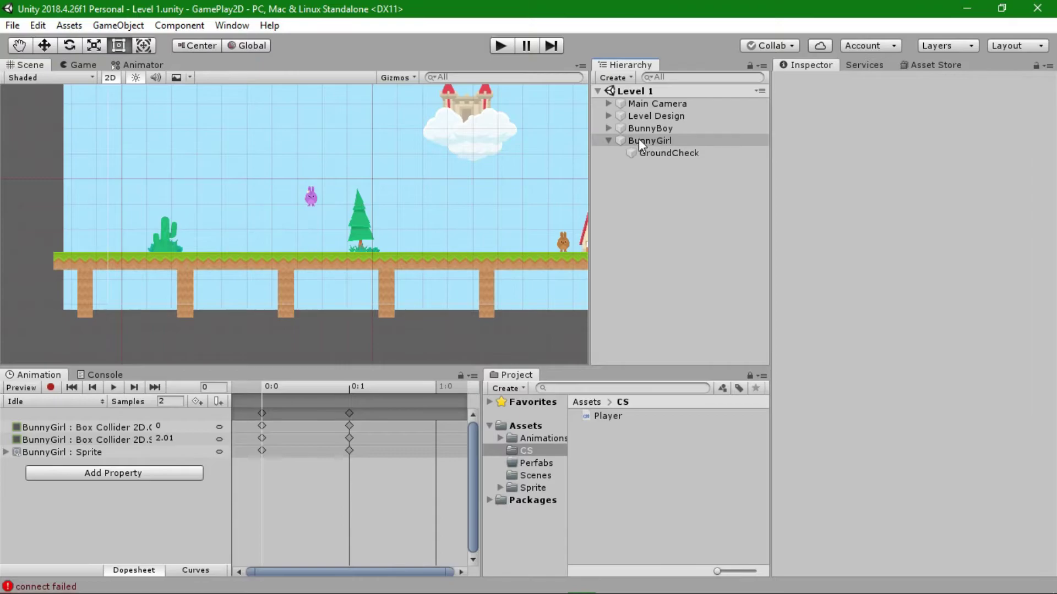
left_click(609, 141)
left_click(53, 403)
left_click(49, 456)
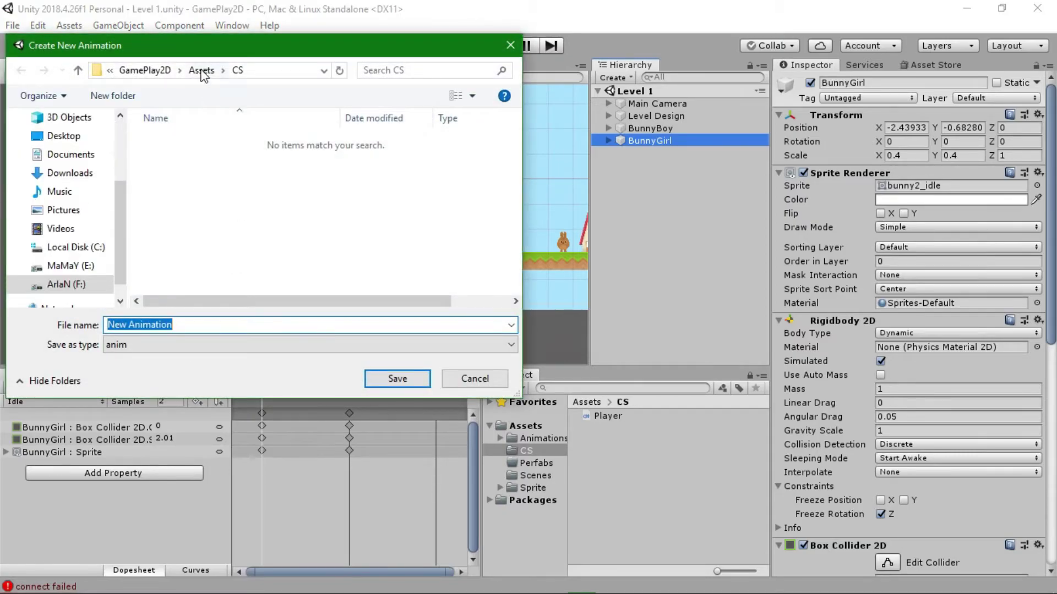
double_click(182, 141)
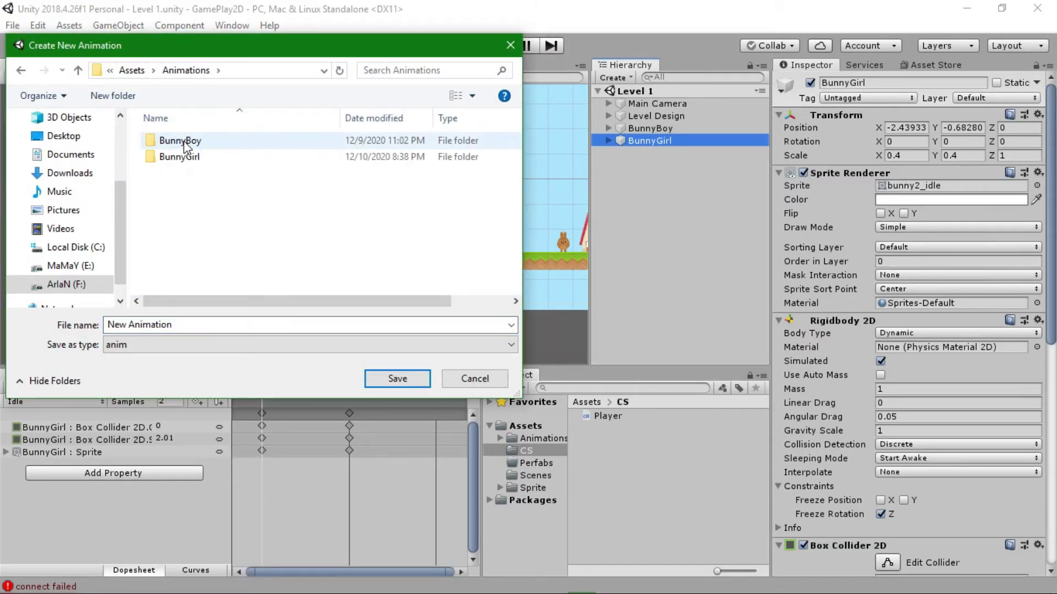
double_click(179, 157)
left_click(159, 325)
type("Jump")
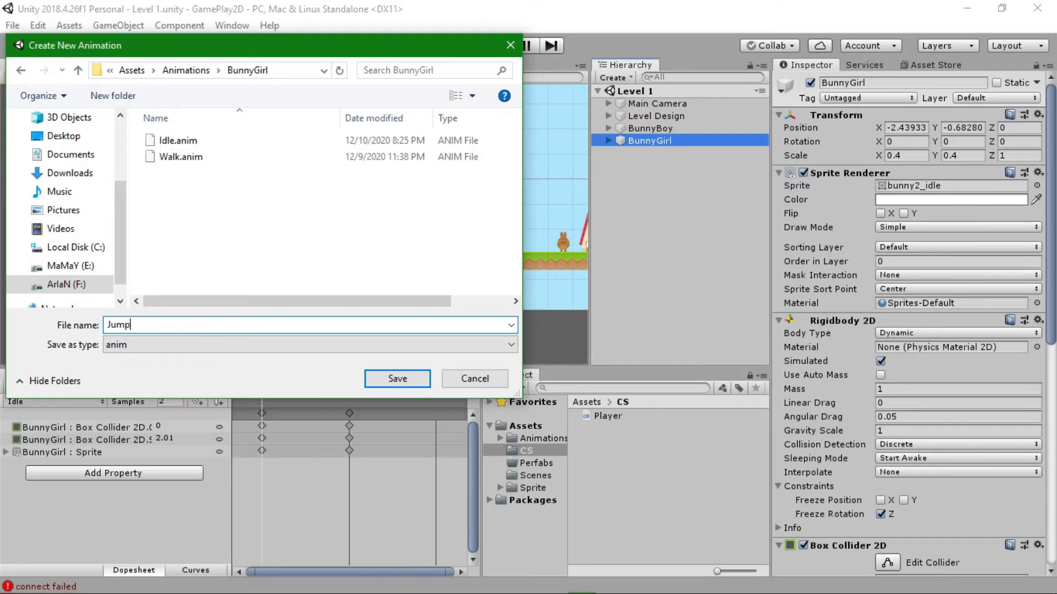
left_click(417, 389)
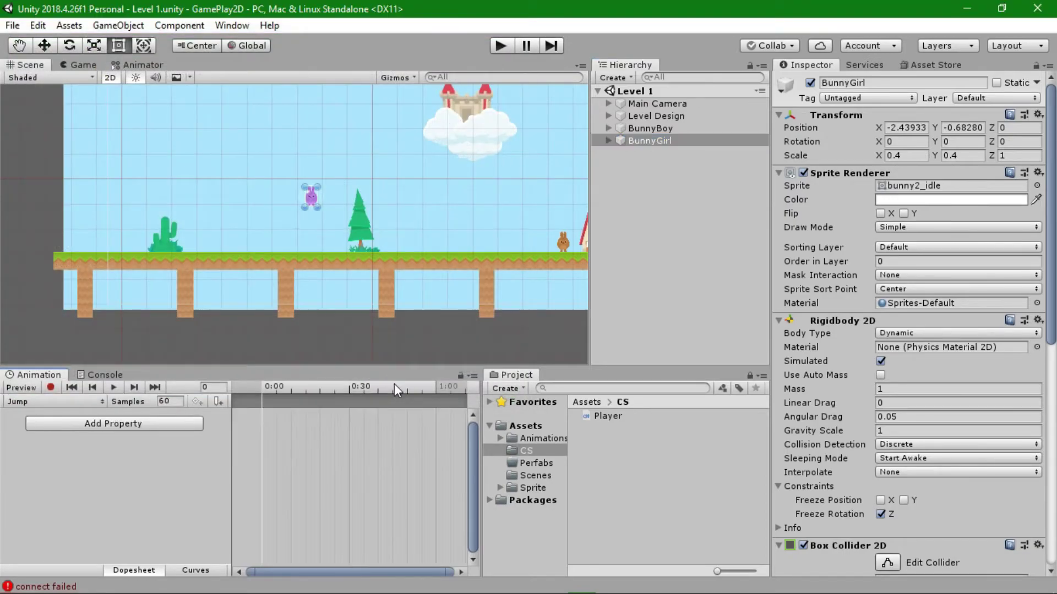
From Sprite/Package1/PNG/Players, drag bunny2_jump onto the Jump clip as its first frame.
left_click(523, 425)
left_click(613, 463)
double_click(613, 464)
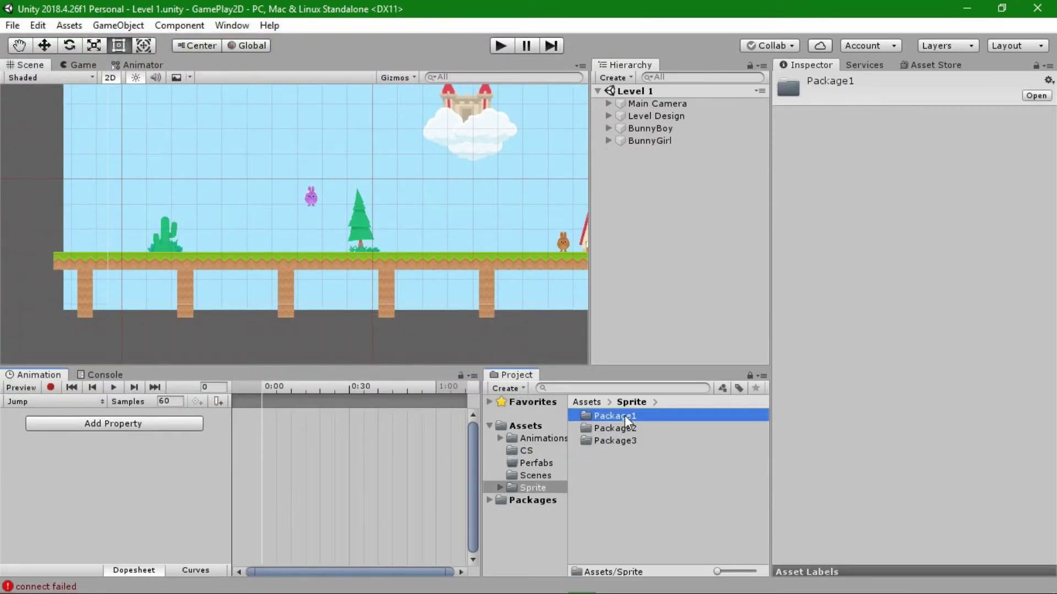
double_click(625, 415)
double_click(606, 421)
double_click(612, 487)
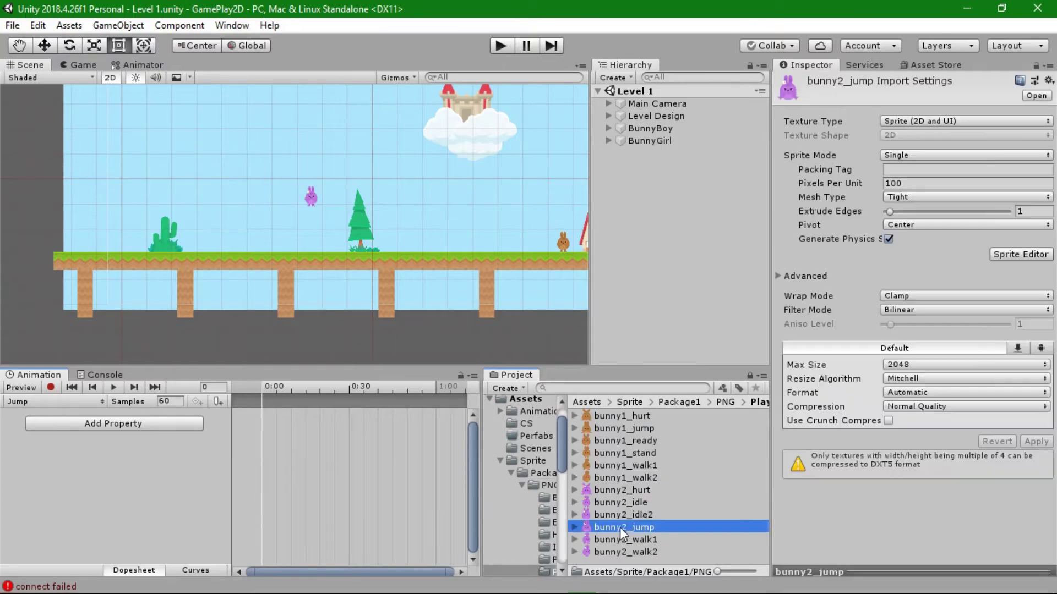
left_click_drag(642, 529, 262, 420)
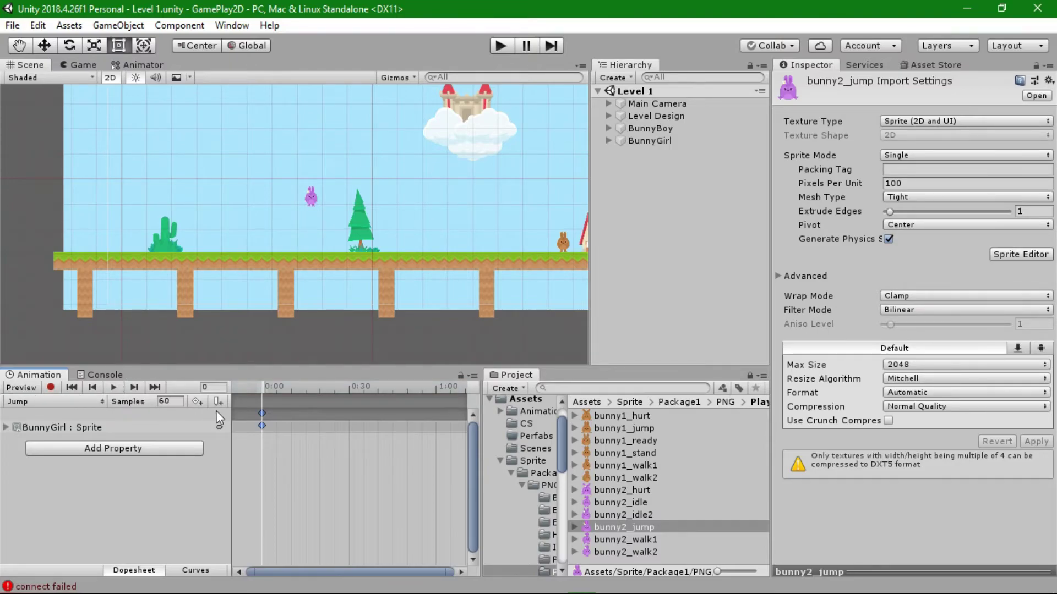
In BunnyGirl's Animator, place Jump beside Idle and add a bool parameter GroundJump.
left_click(144, 65)
left_click_drag(409, 313, 517, 243)
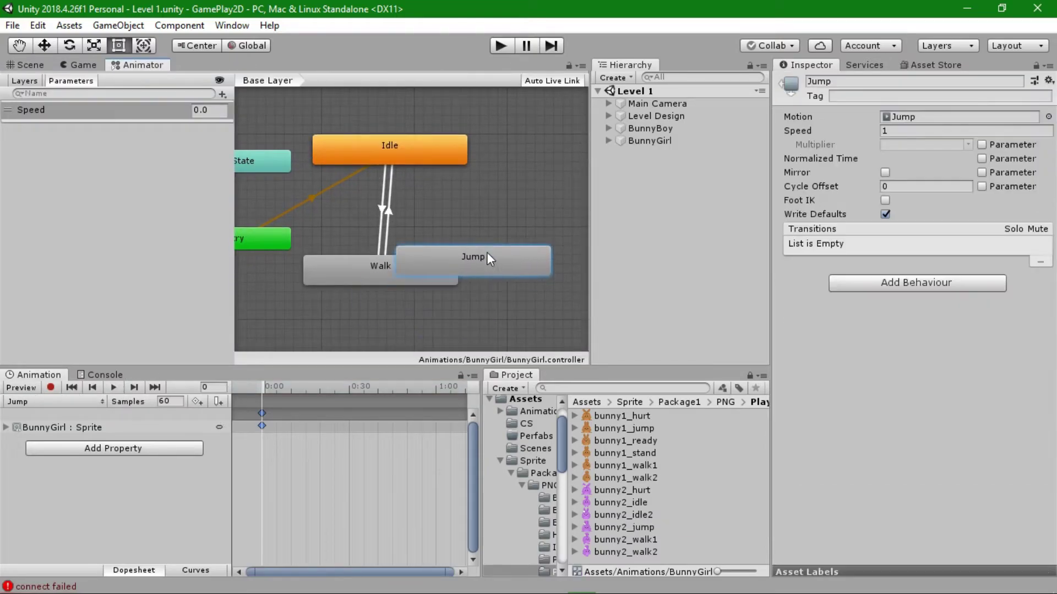
middle_click_drag(434, 158, 372, 168)
left_click_drag(234, 203, 152, 199)
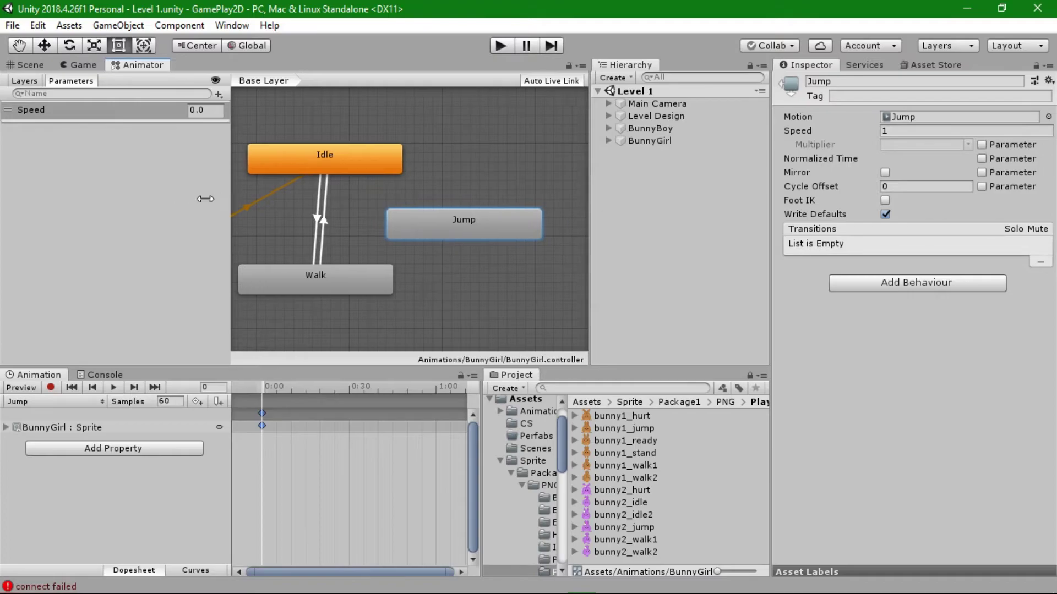
left_click(140, 95)
left_click(166, 148)
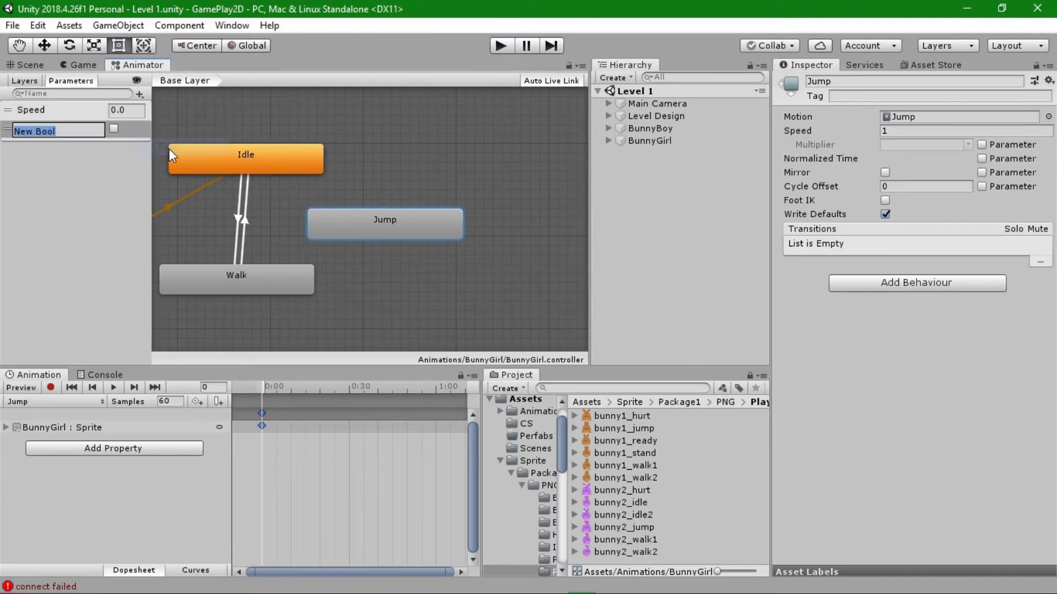
type("GroundJum")
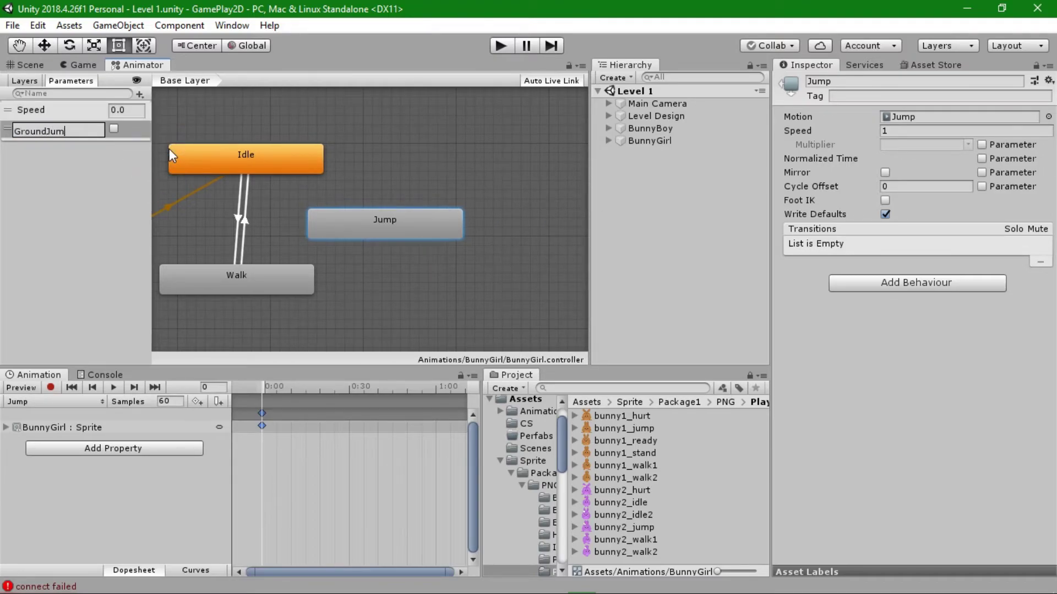
type("p")
left_click(347, 199)
Create transitions from Idle to Jump and from Jump back to Idle.
left_click(310, 163)
right_click(309, 164)
left_click(334, 171)
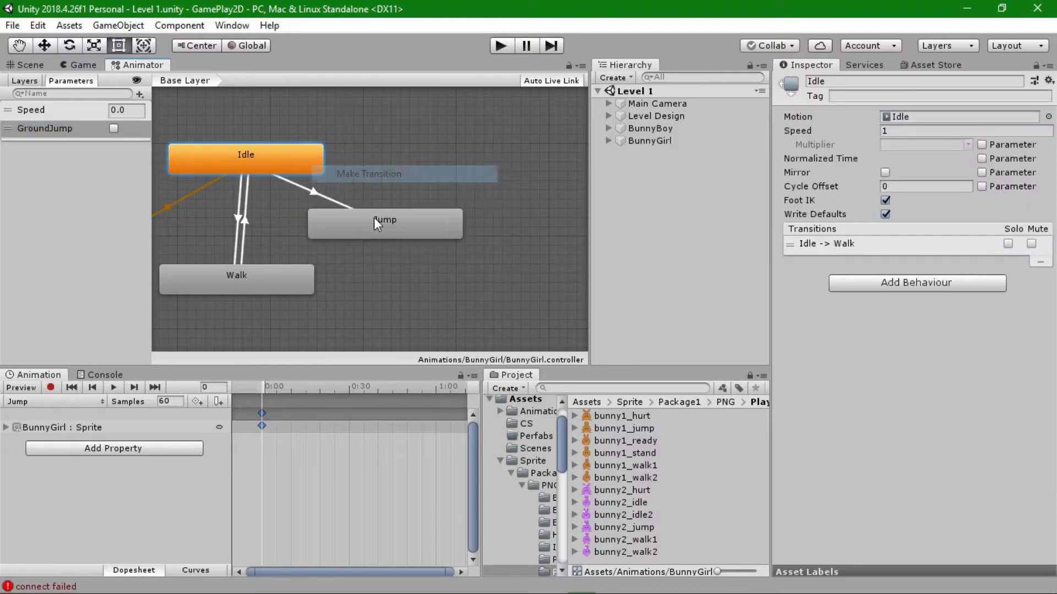
left_click(375, 220)
right_click(388, 216)
left_click(413, 225)
left_click(305, 161)
Give Idle→Jump no exit time, duration 0, and condition GroundJump false.
left_click(312, 195)
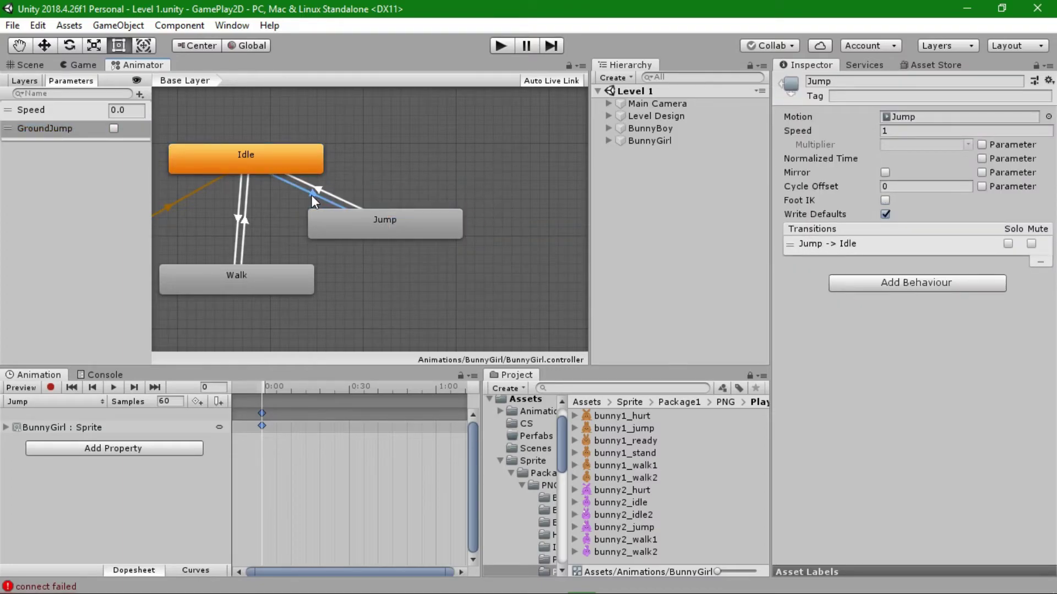
left_click(884, 204)
left_click(778, 218)
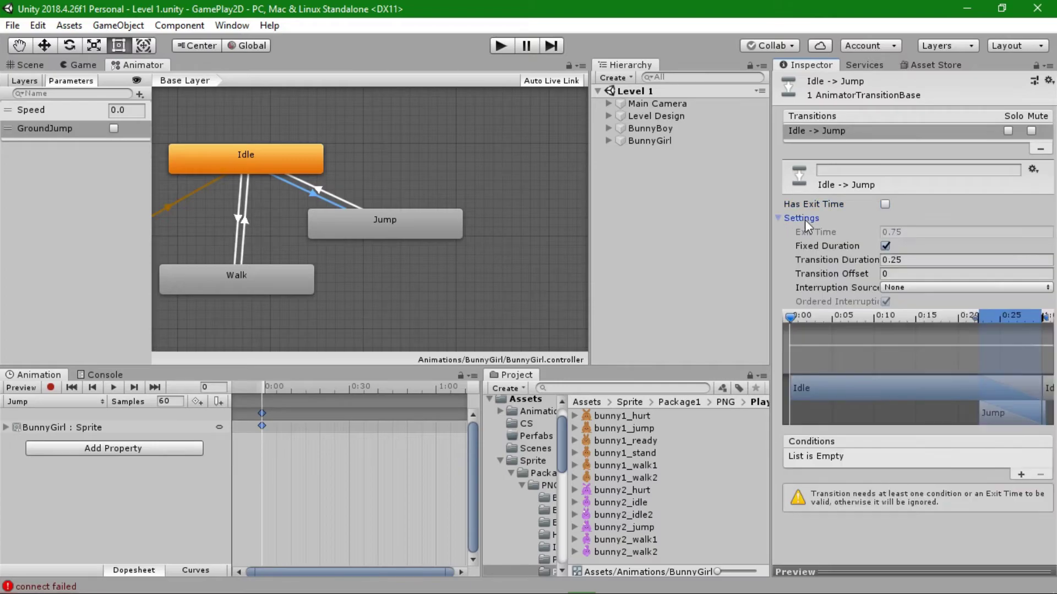
left_click(903, 260)
type("0")
left_click(1020, 358)
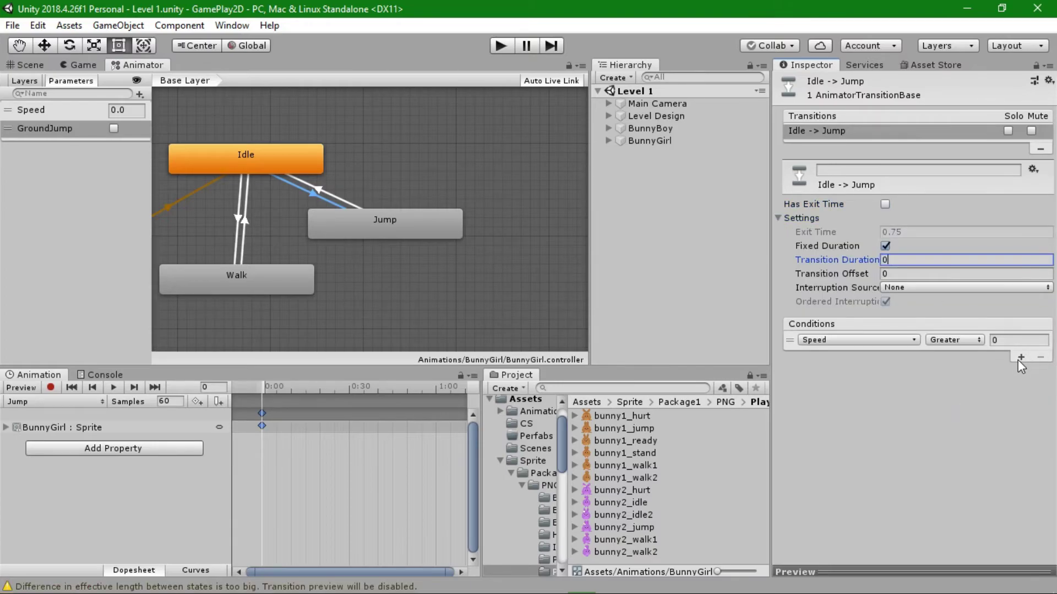
left_click(914, 340)
left_click(875, 400)
left_click(985, 339)
left_click(993, 373)
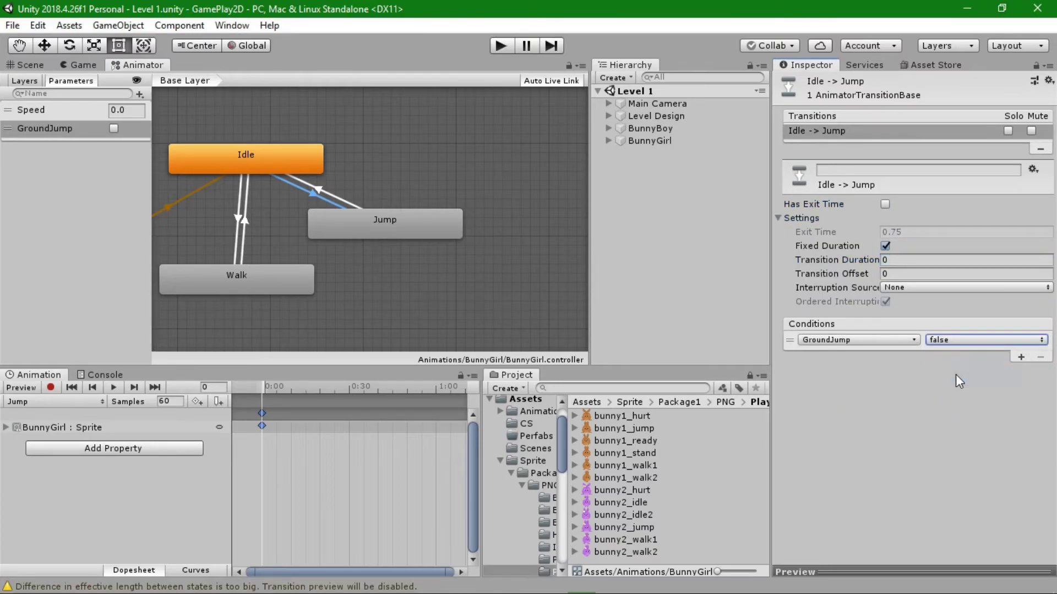
left_click(950, 373)
Give Jump→Idle no exit time, duration 0, and condition GroundJump true.
left_click(318, 189)
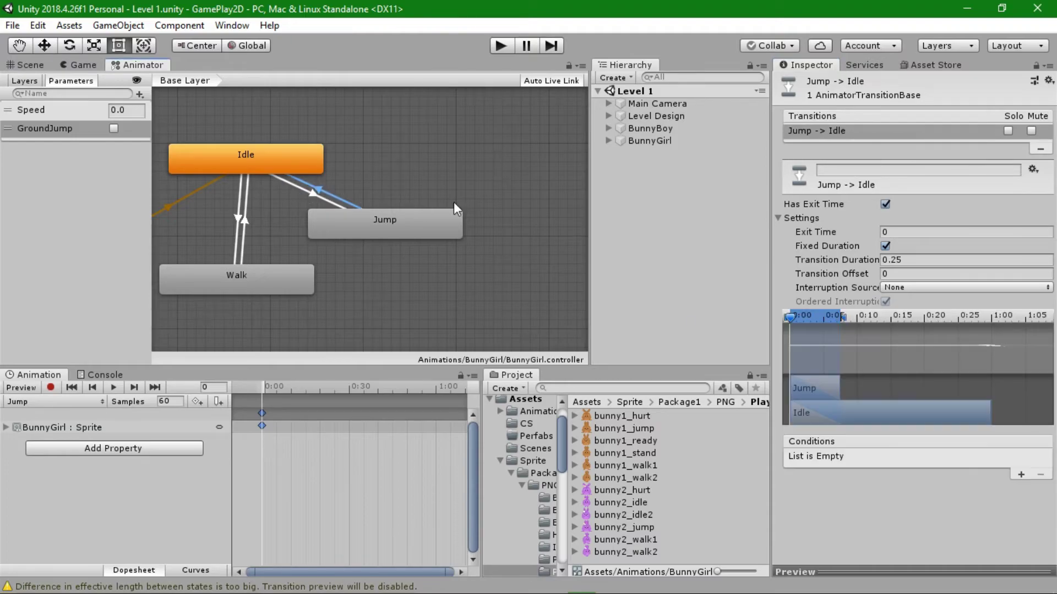
left_click(885, 203)
left_click(965, 260)
type("0")
left_click(1020, 355)
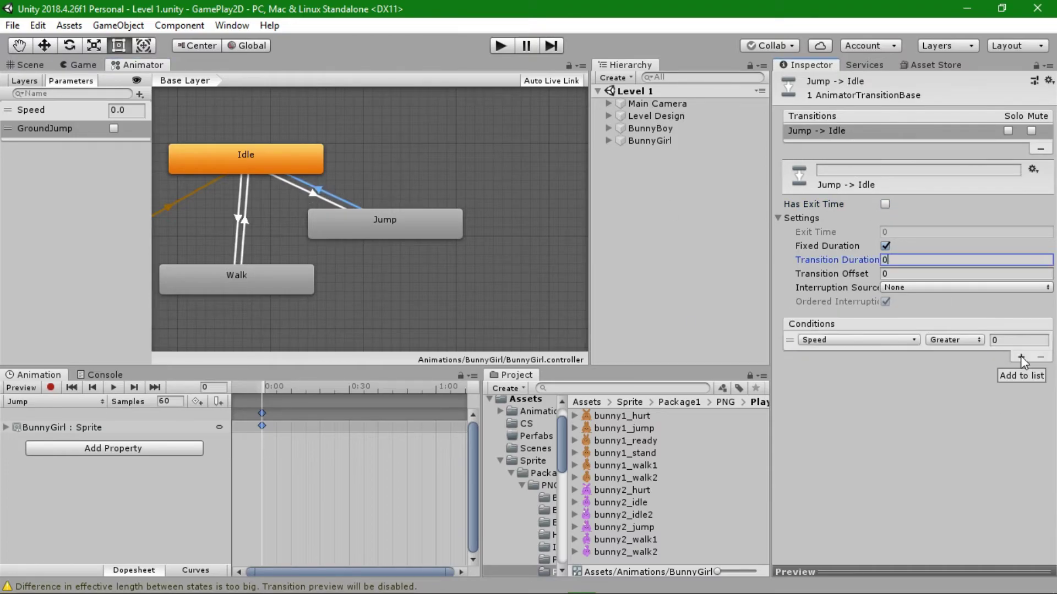
left_click(859, 340)
left_click(897, 403)
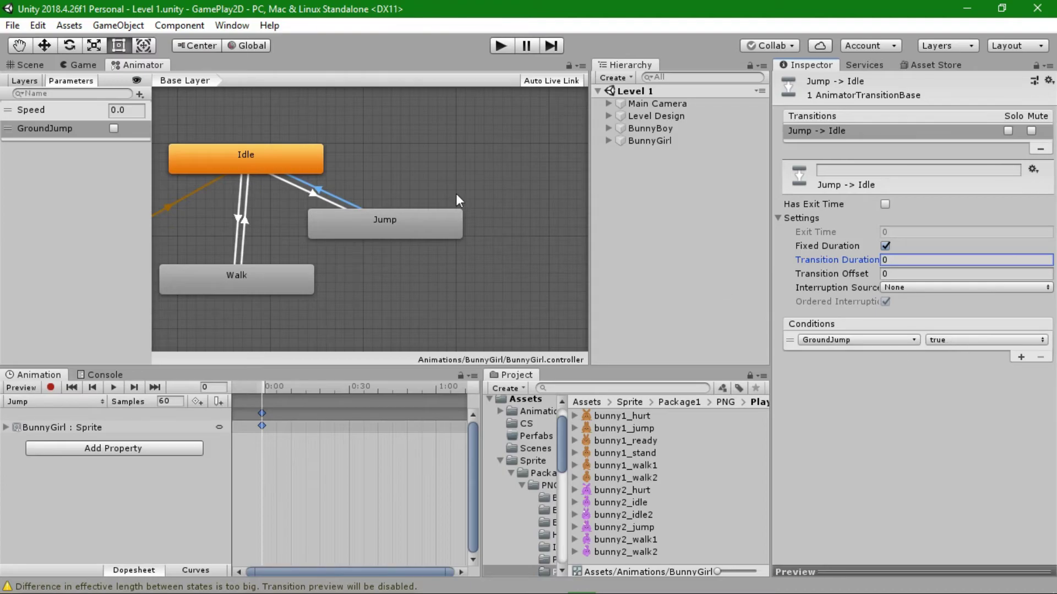
Create transitions from Walk to Jump and from Jump back to Walk.
right_click(292, 281)
left_click(309, 347)
left_click(379, 223)
right_click(379, 223)
left_click(399, 229)
left_click(294, 269)
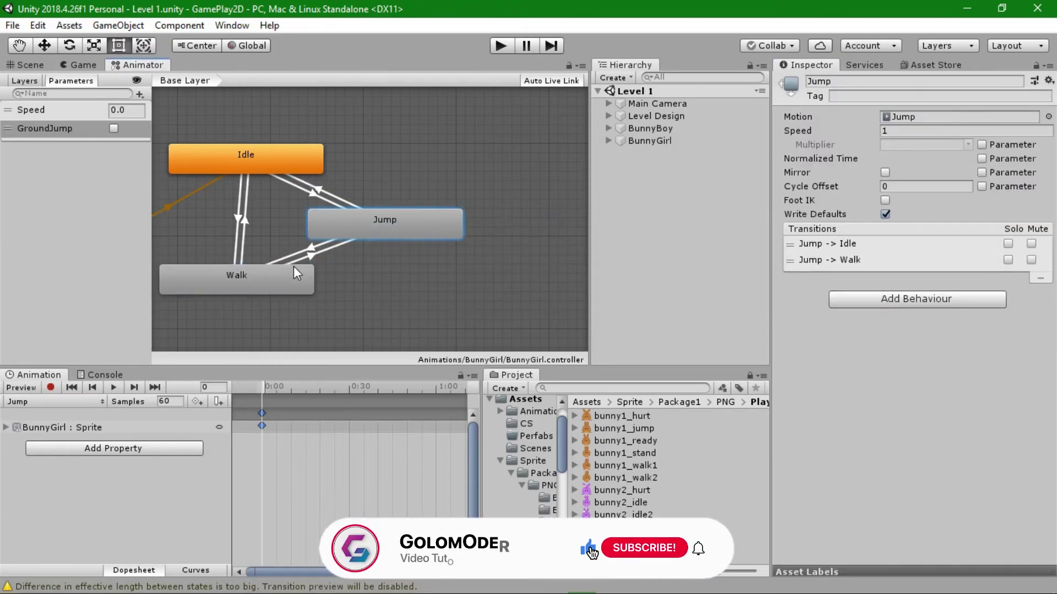
Give Walk→Jump no exit time, duration 0, and condition GroundJump false.
left_click(313, 256)
left_click(884, 204)
left_click(908, 260)
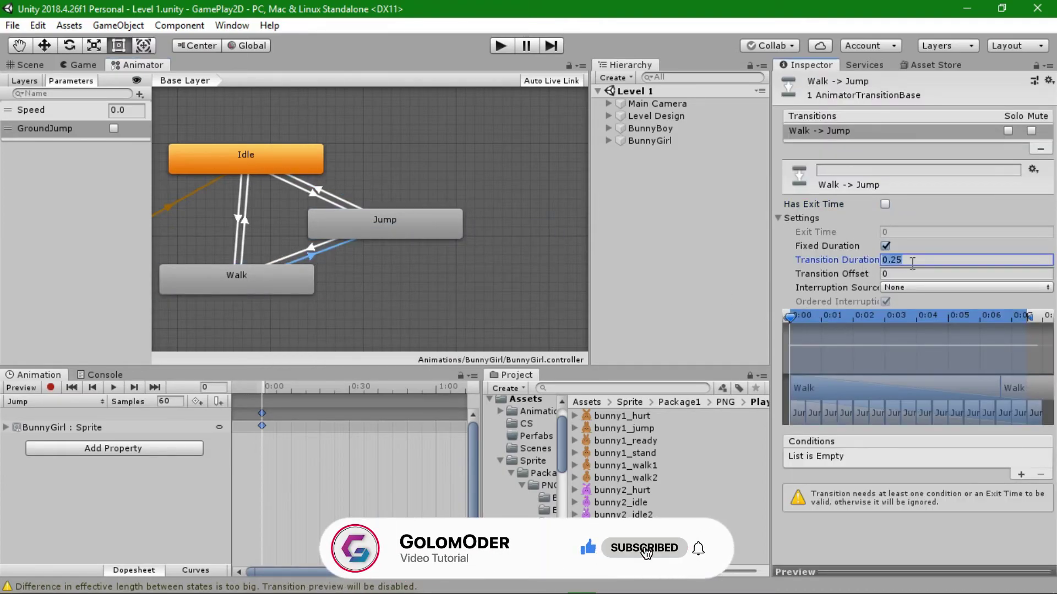
type("0")
left_click(1020, 358)
left_click(856, 340)
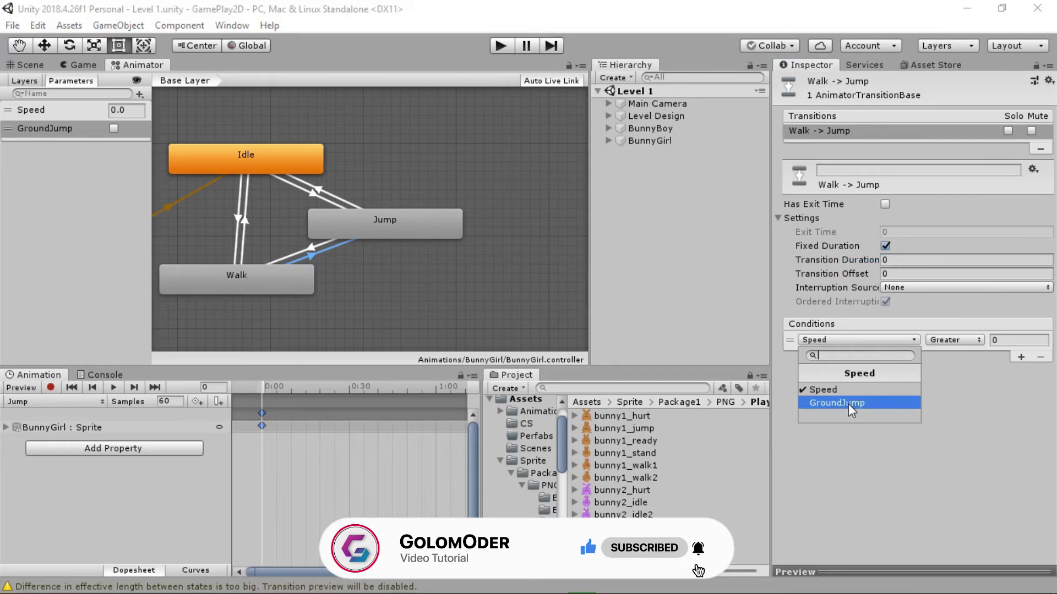
left_click(830, 405)
left_click(953, 341)
left_click(956, 378)
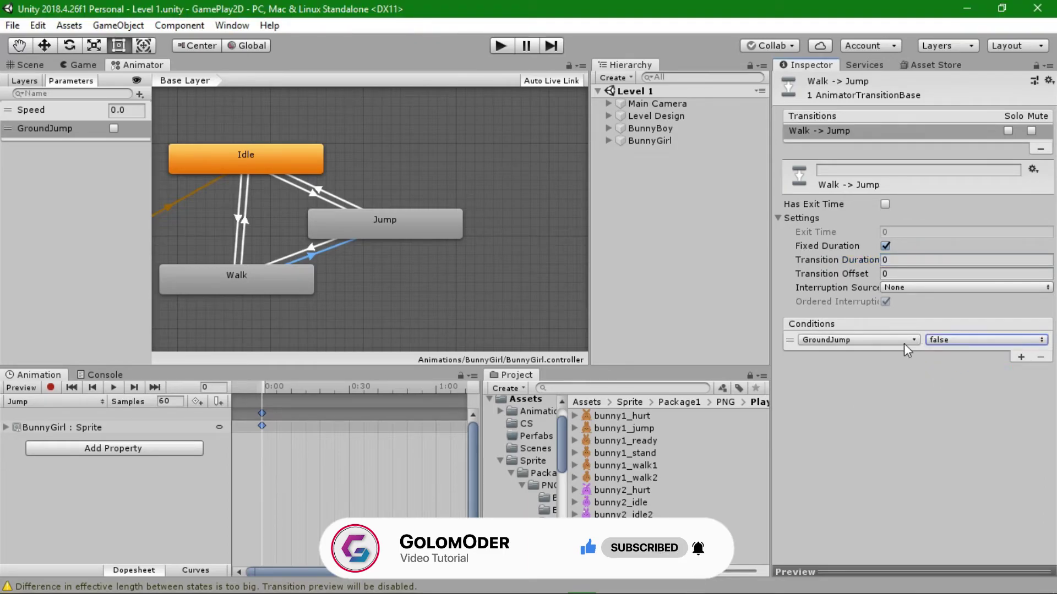
Give Jump→Walk no exit time, duration 0, and condition GroundJump true.
left_click(309, 248)
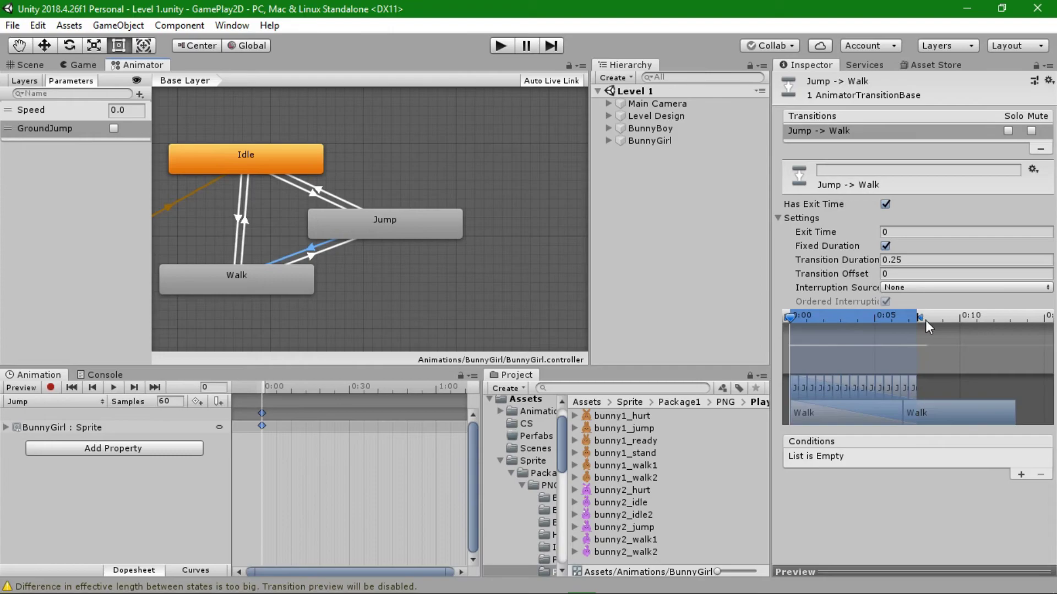
left_click(885, 204)
double_click(908, 260)
type("0")
left_click(1021, 357)
left_click(858, 340)
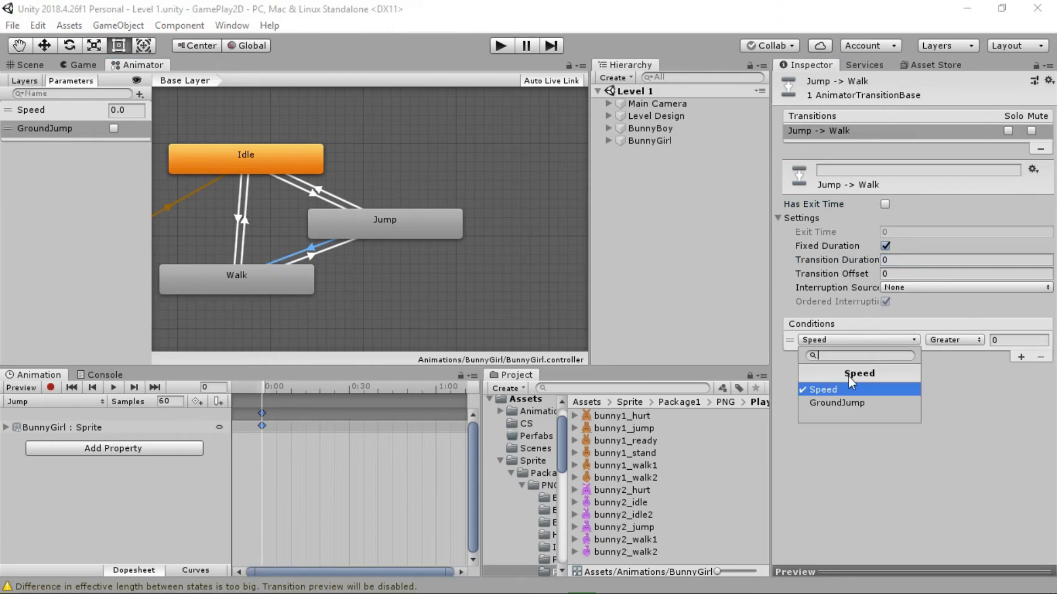
left_click(837, 403)
left_click(946, 340)
left_click(956, 359)
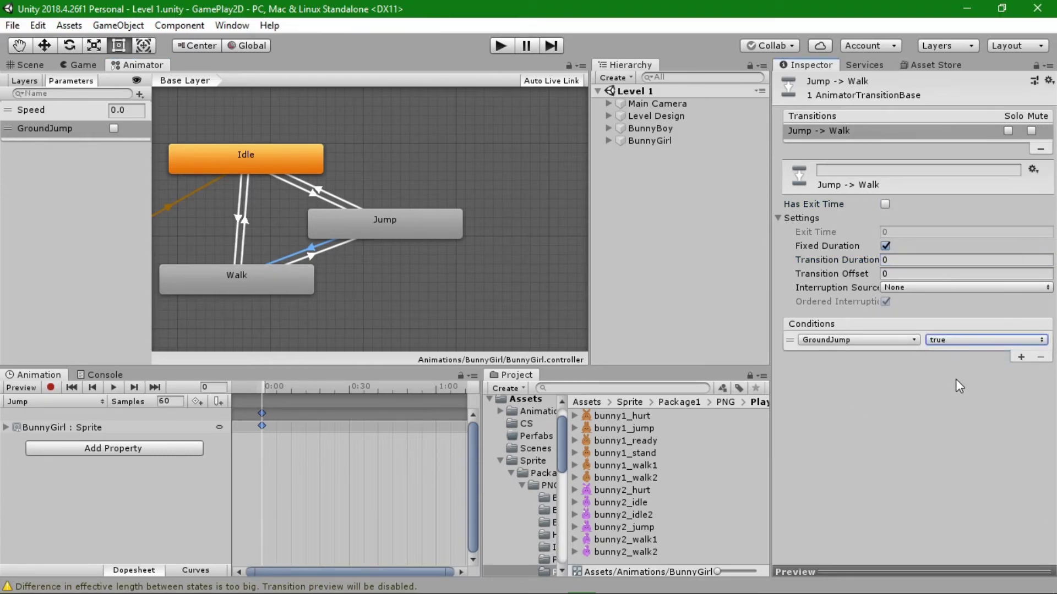
left_click(362, 242)
After the double-jump block, add anim.SetBool("GroundJump", IsGroundedCheck); save, and return to Unity.
left_click(381, 584)
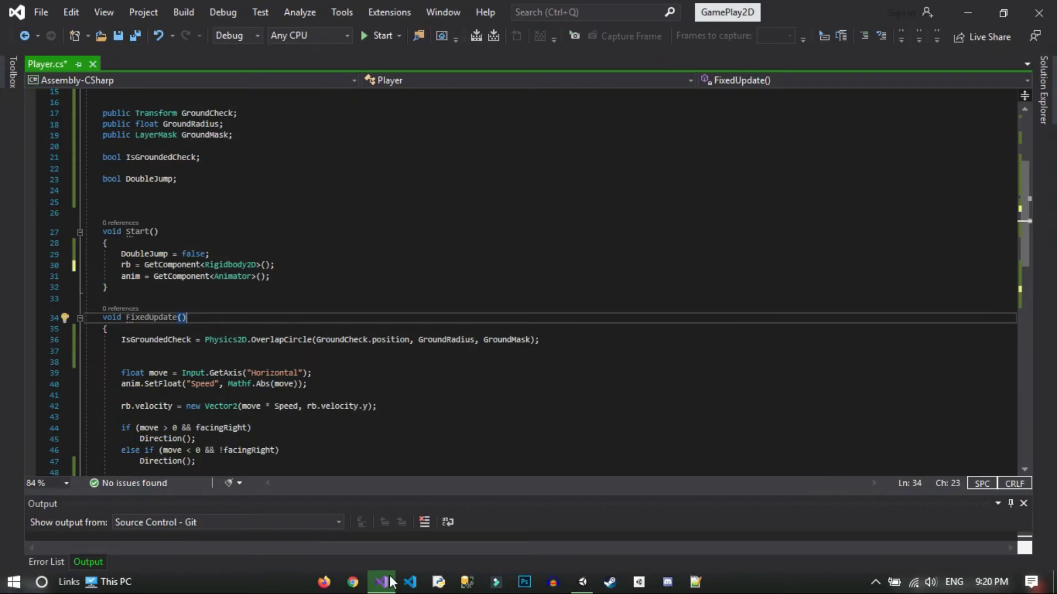
scroll(121, 374, "down", 8)
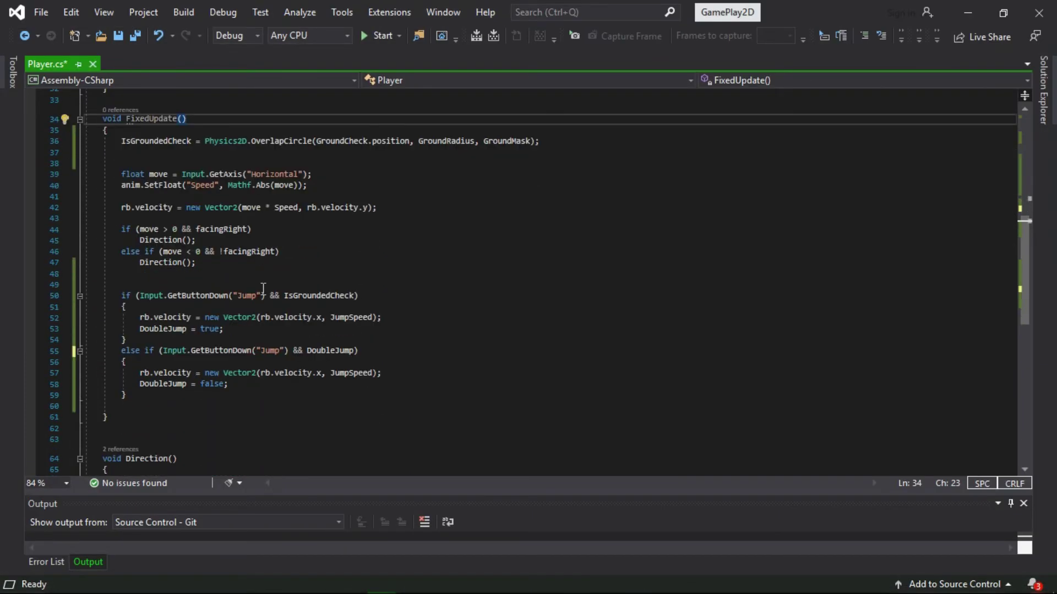
left_click(122, 373)
key("Return")
type("anim.s")
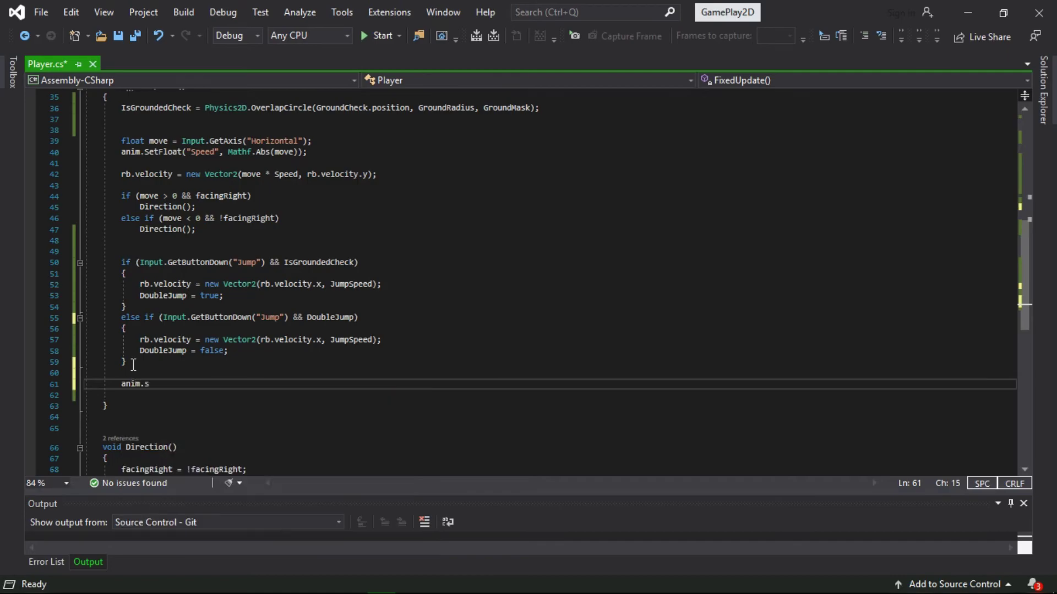
type("et(\"Grou")
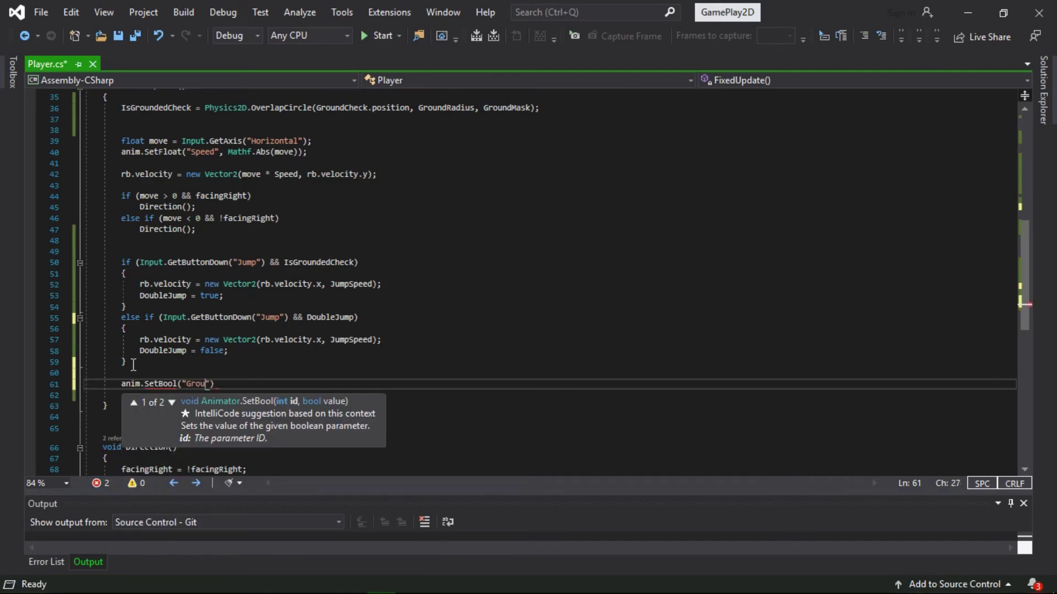
type("IsG")
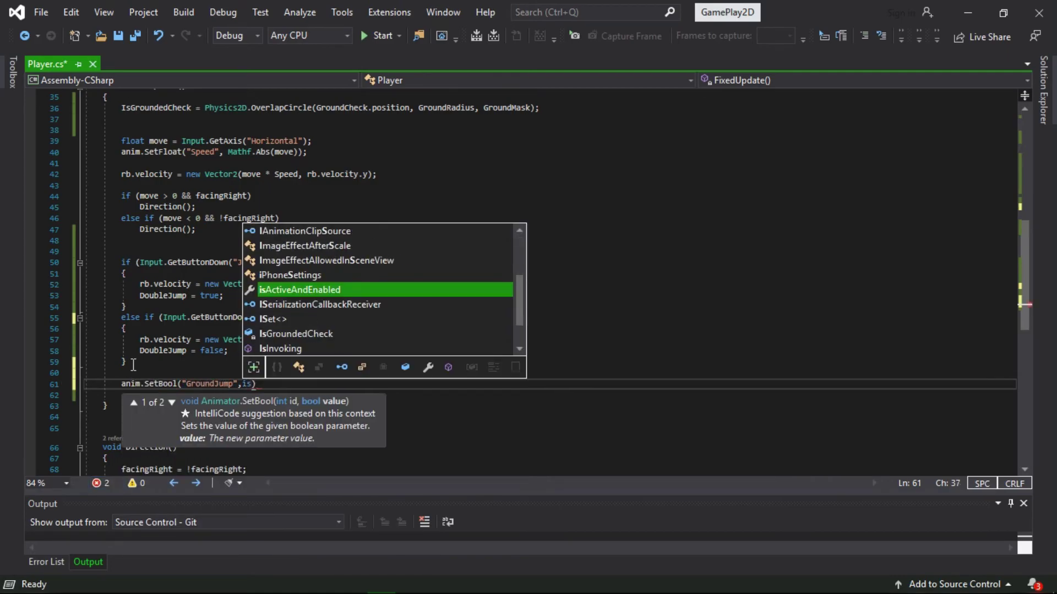
key("Tab")
type(";")
key("ctrl+s")
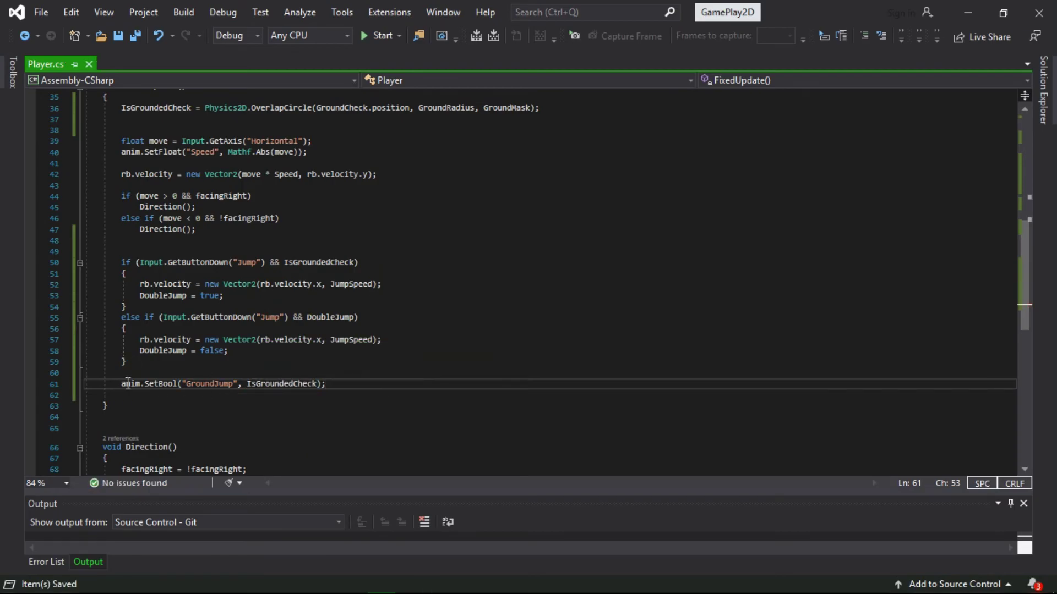
left_click(967, 12)
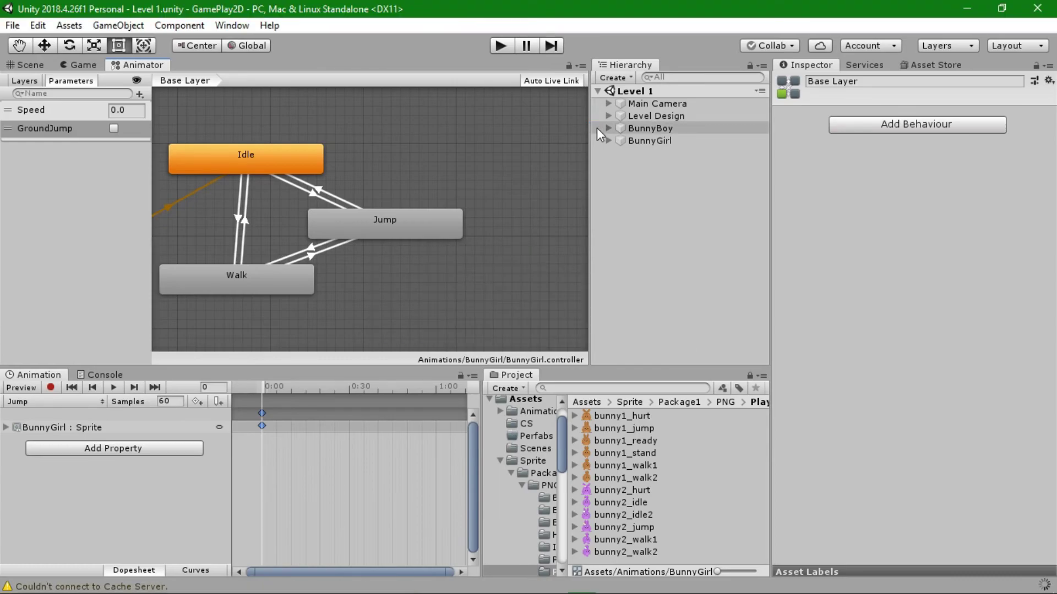
Enter Play mode and run BunnyGirl left and right, testing single jumps and midair double-jumps.
left_click(502, 46)
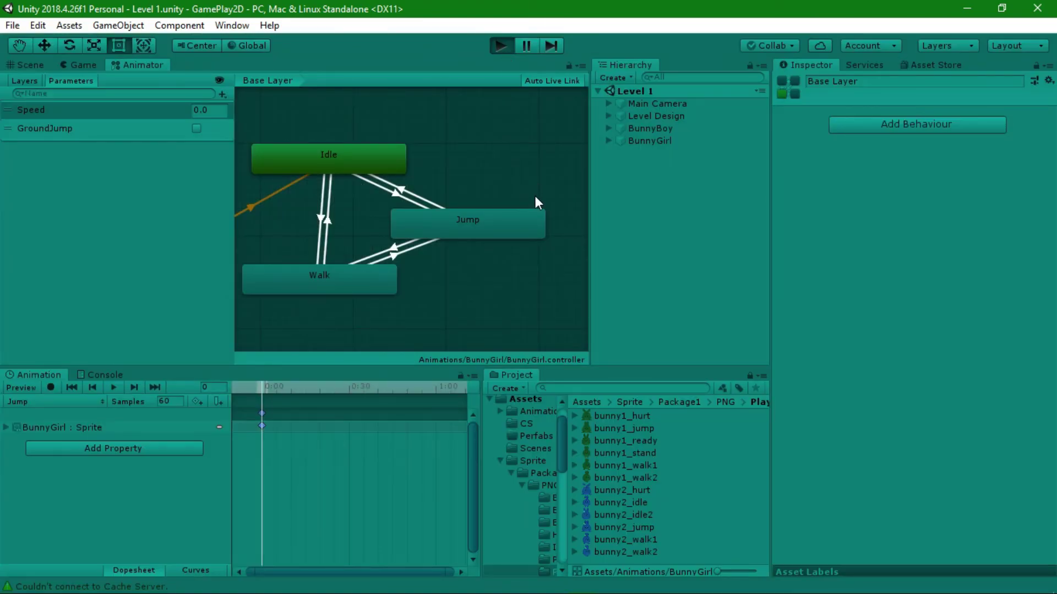
key("space")
key("Left")
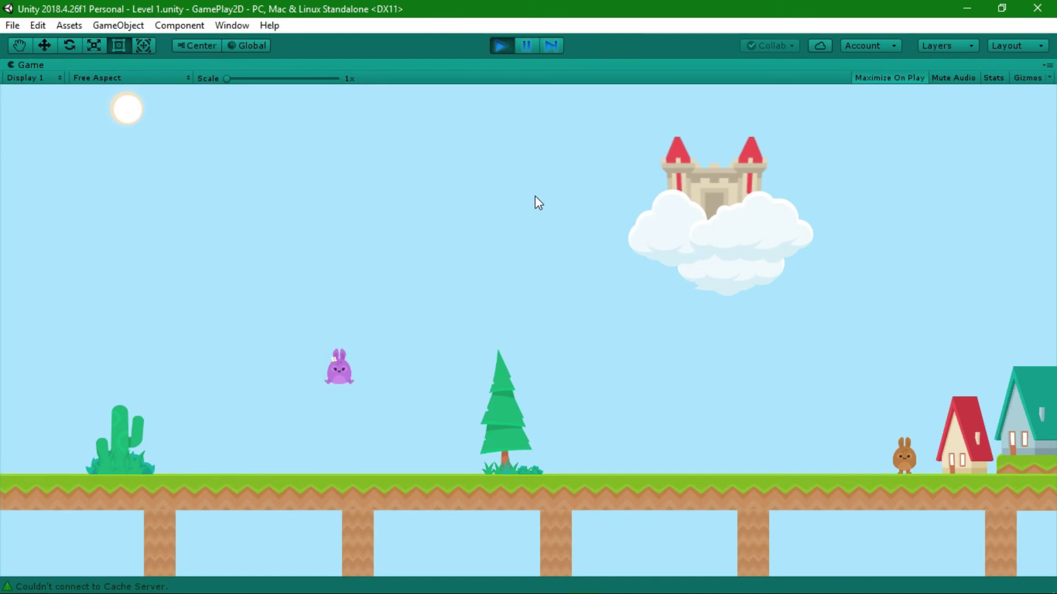
key("space")
key("space")
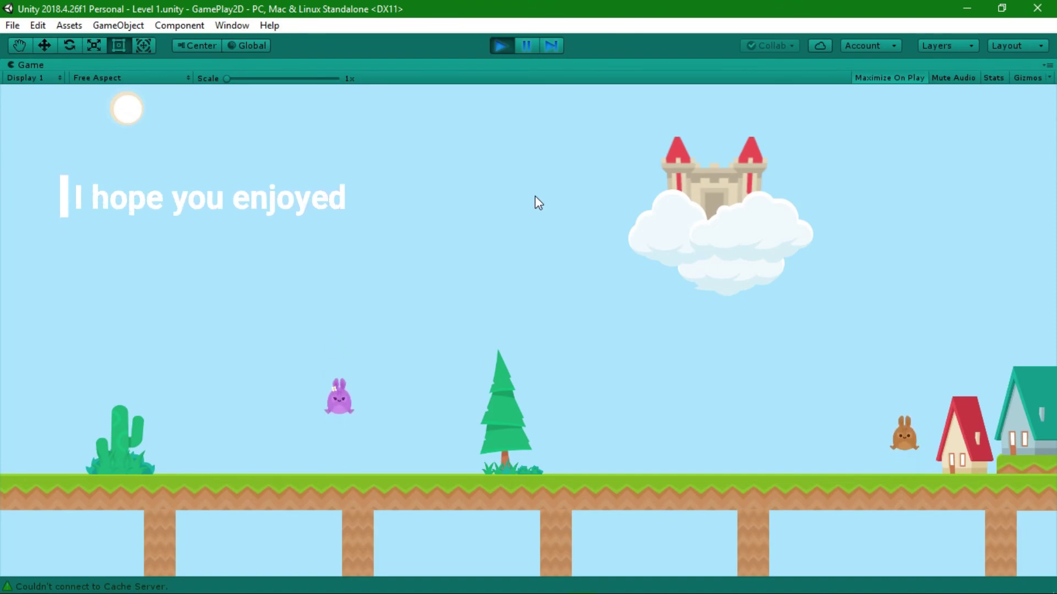
key("space")
key("space")
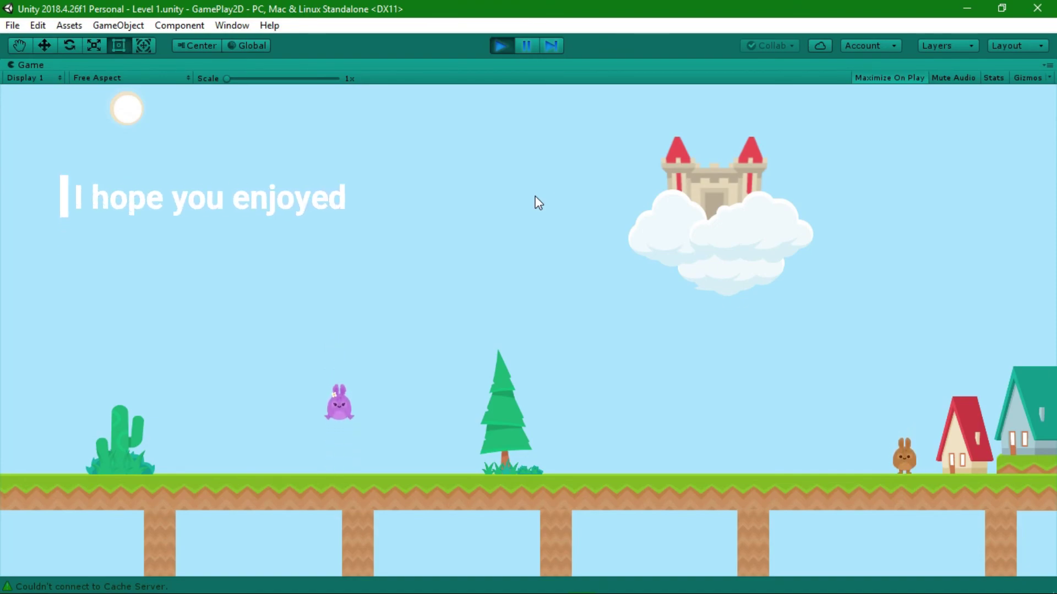
key("Right")
key("space")
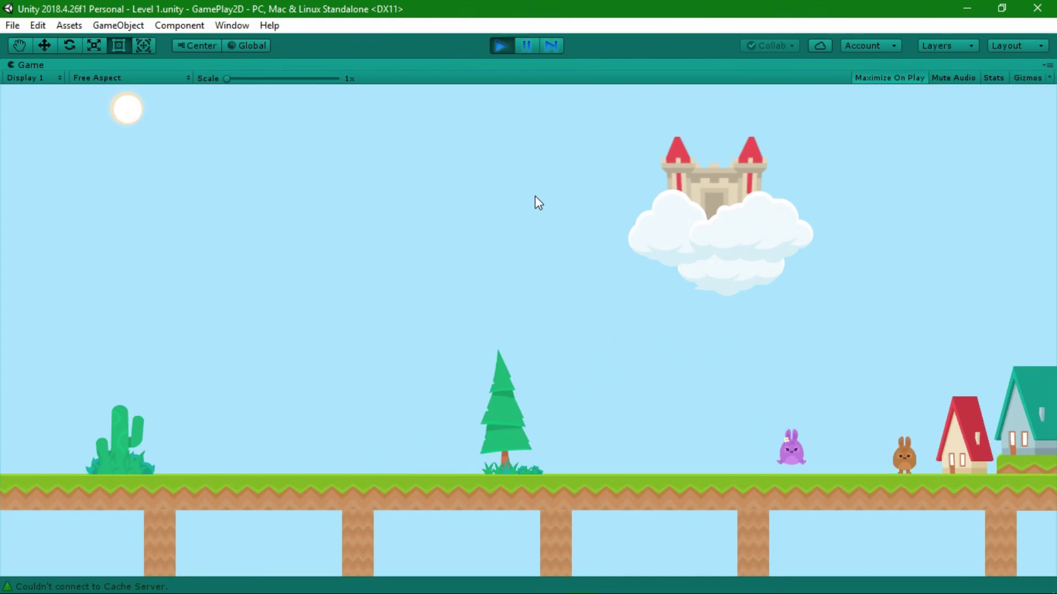
key("Left")
key("space")
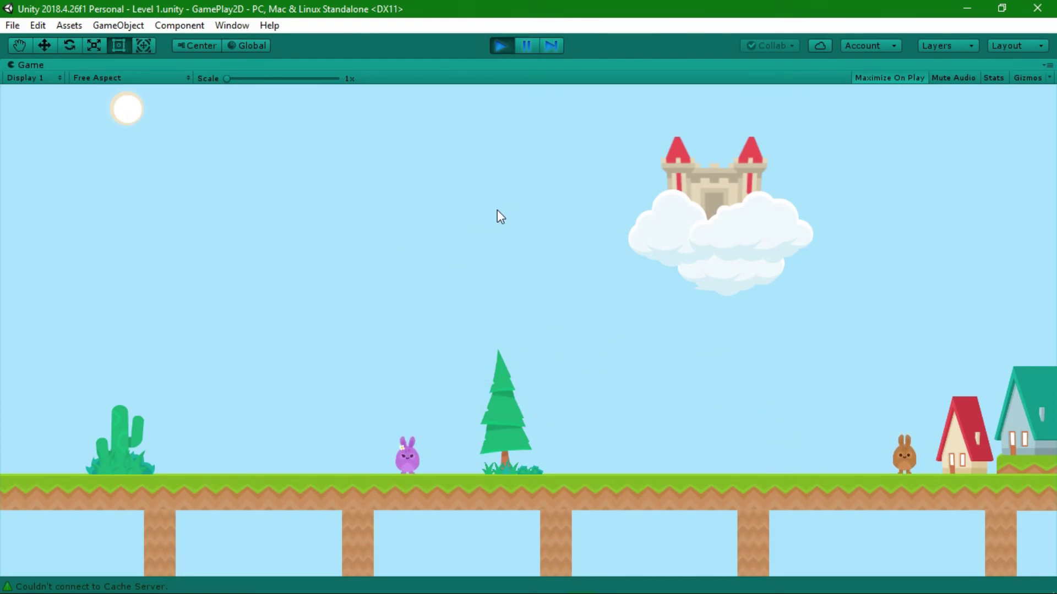